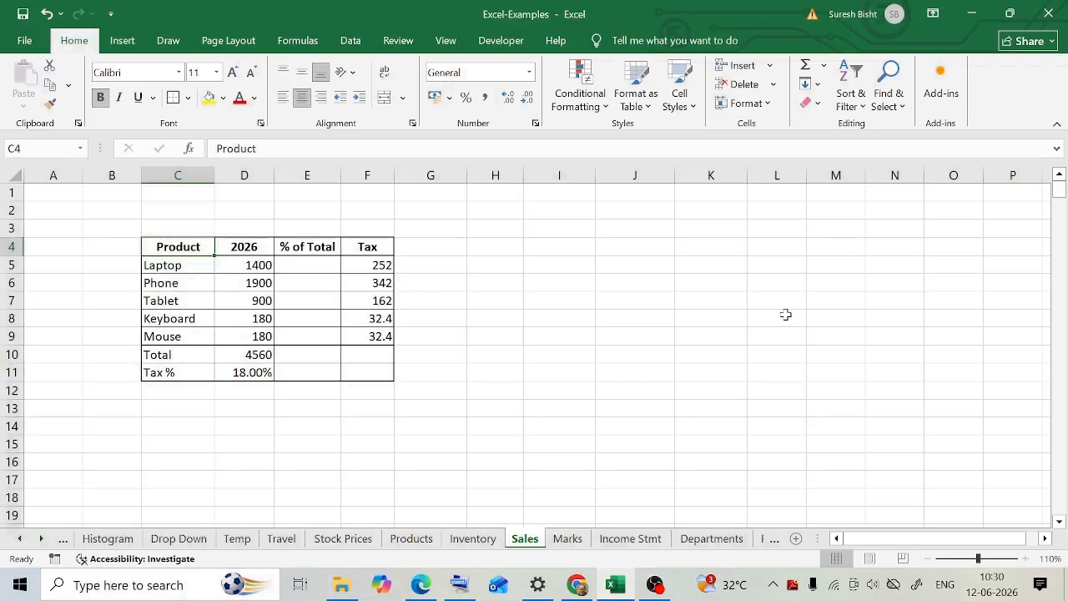
# - Enter the formula =D5/0 in the Laptop row's % of Total cell, E5
pyautogui.click(310, 268)
pyautogui.write('=')
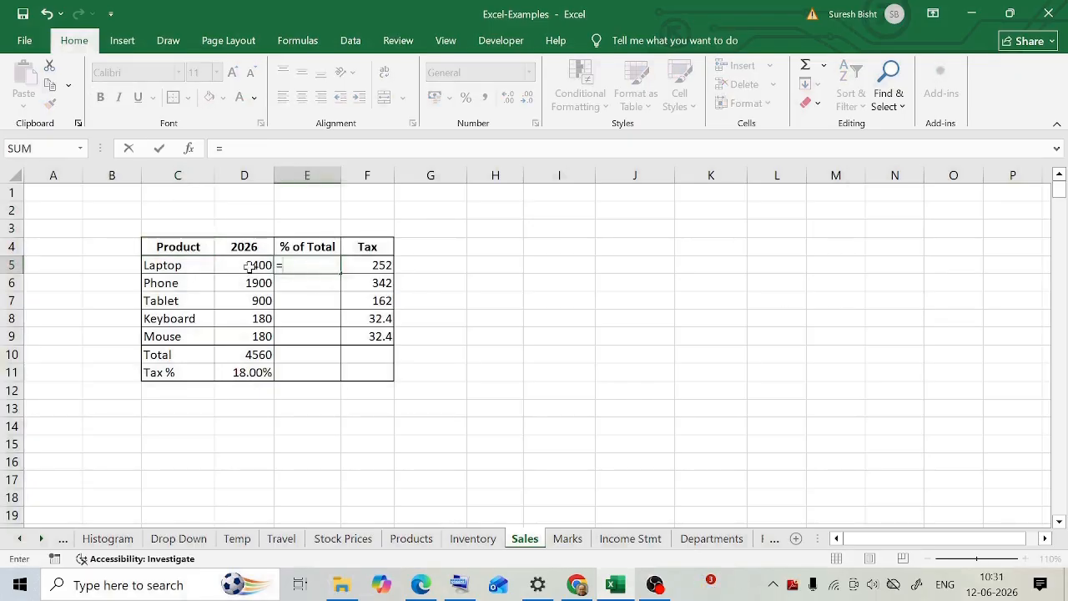
pyautogui.click(248, 265)
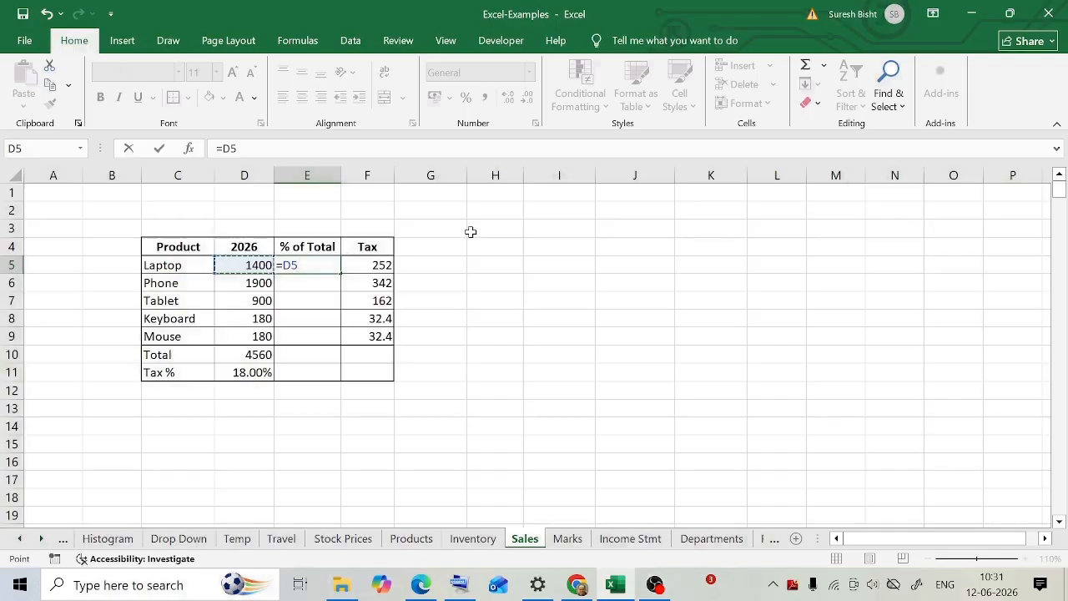
pyautogui.write('/0')
pyautogui.press('Return')
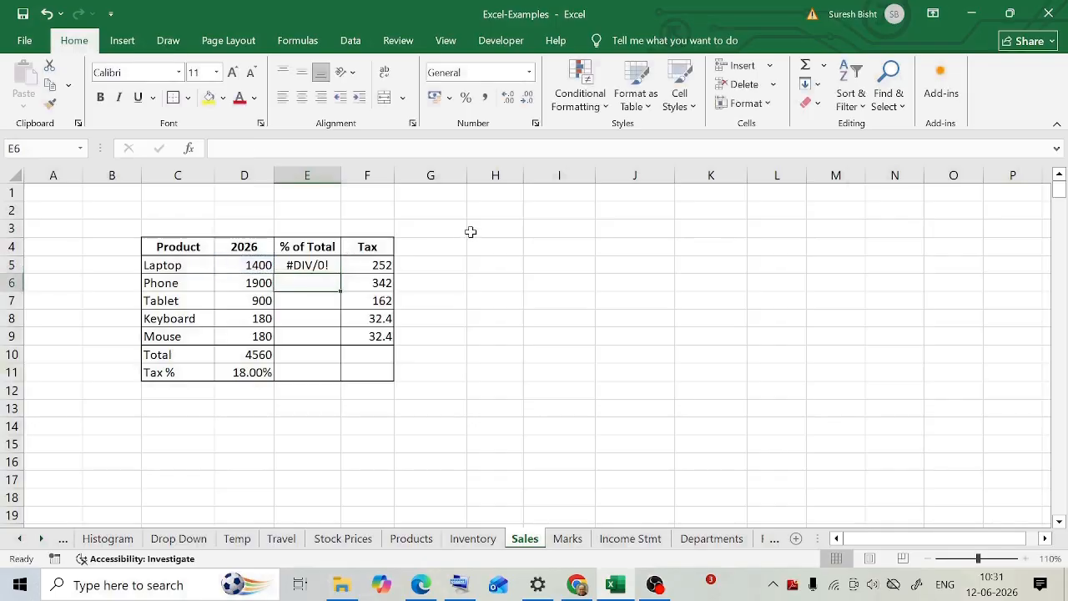
pyautogui.press('Up')
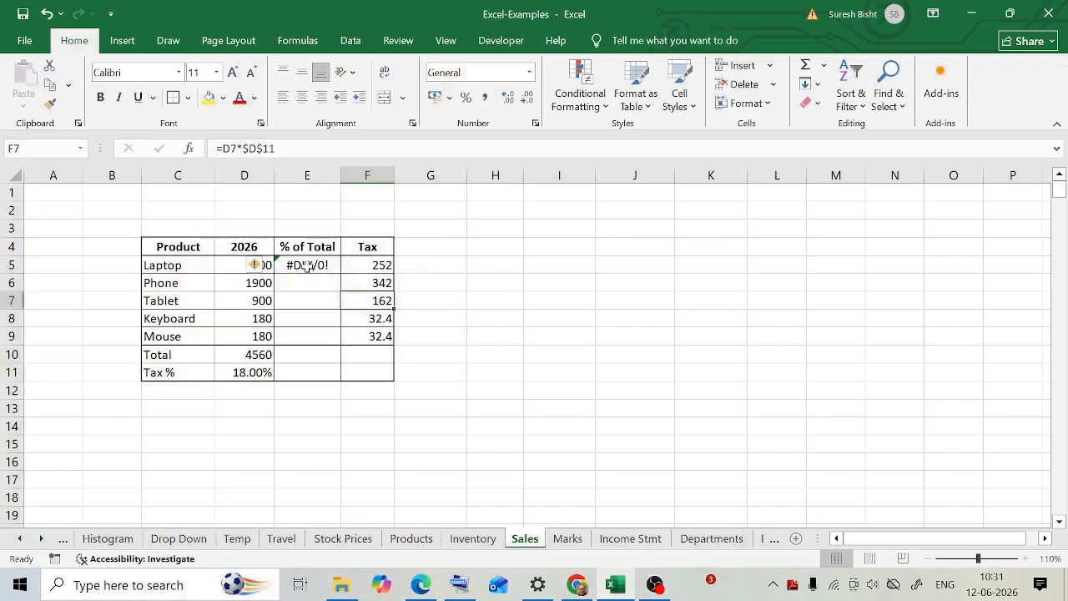
# - Replace the zero divisor in E5 with the Total cell so the formula is =D5/D10
pyautogui.press('F2')
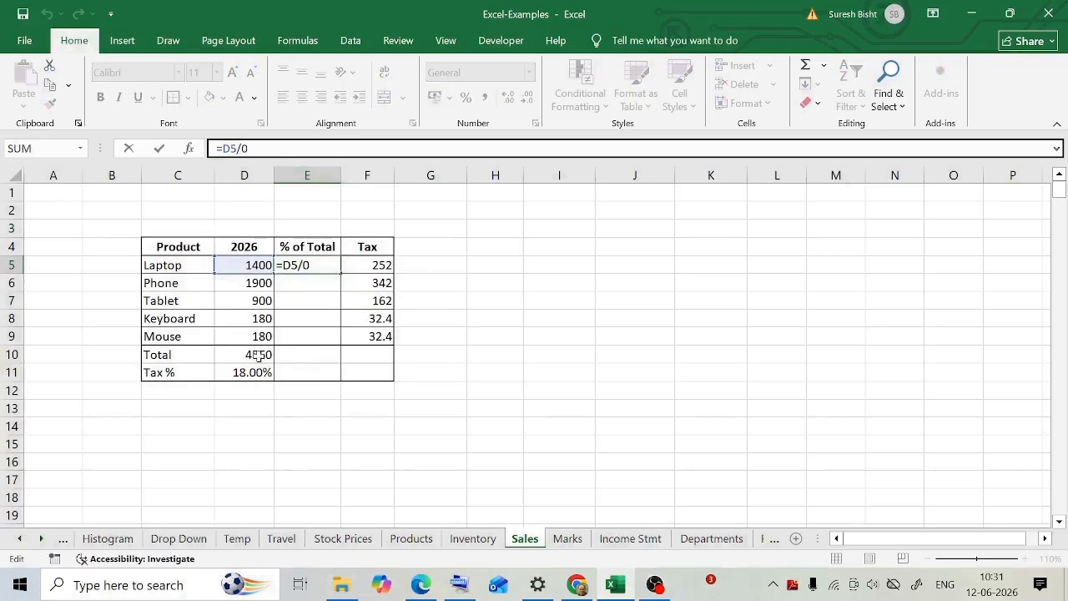
pyautogui.press('BackSpace')
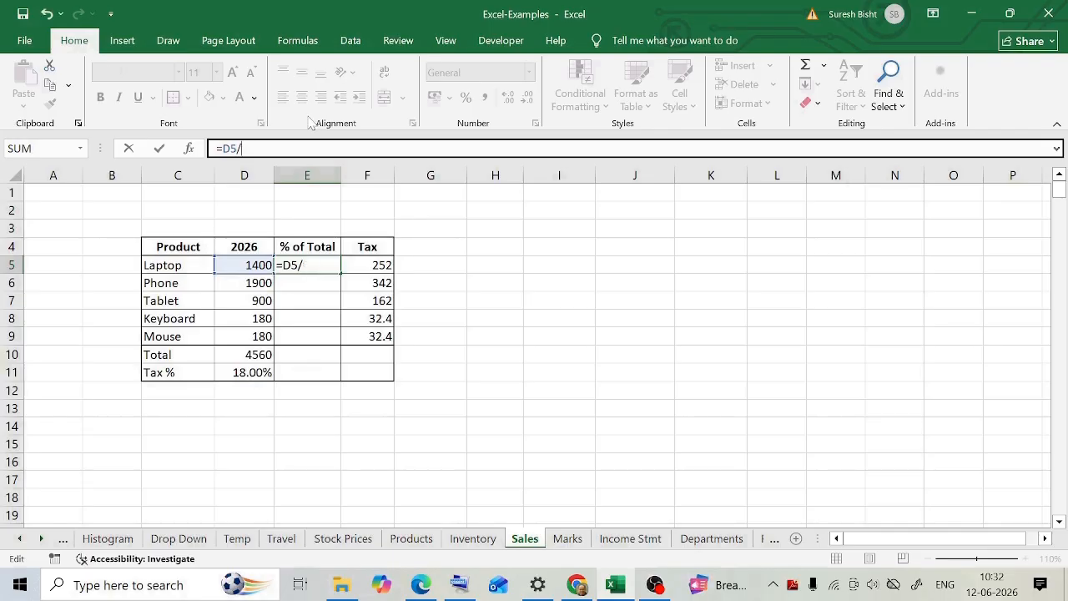
pyautogui.click(254, 354)
pyautogui.press('Return')
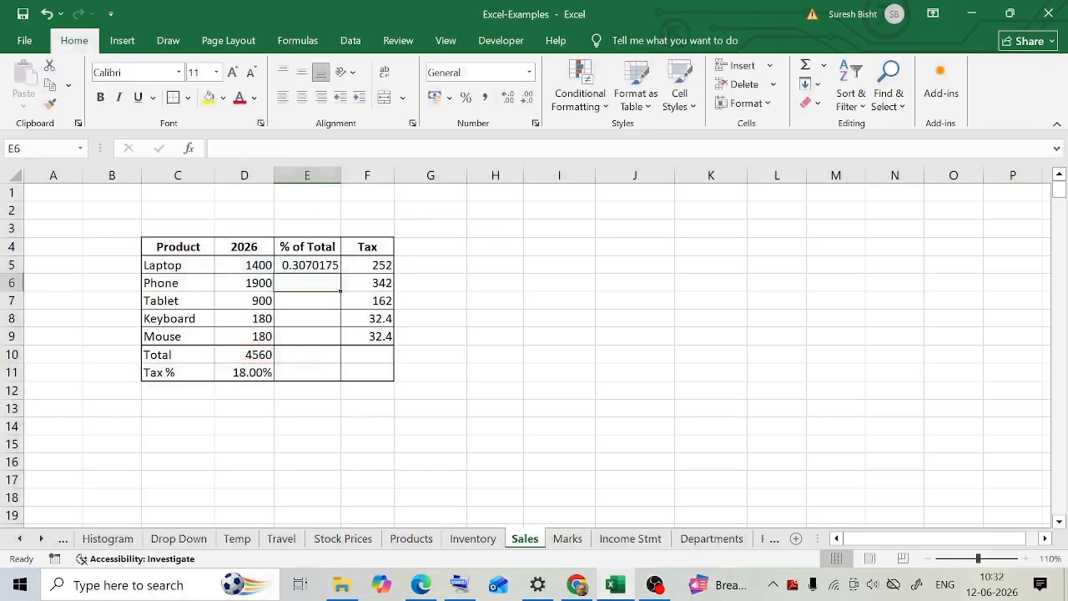
pyautogui.press('Up')
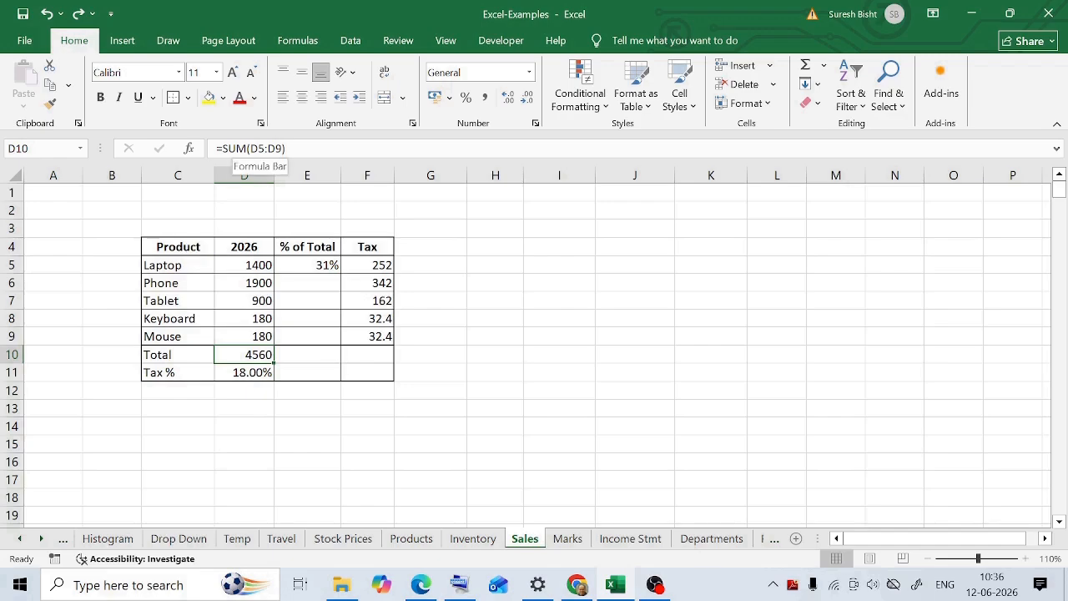
# - Rewrite the Total formula in D10 with the misspelled function name SU over the range D5:D9
pyautogui.click(251, 150)
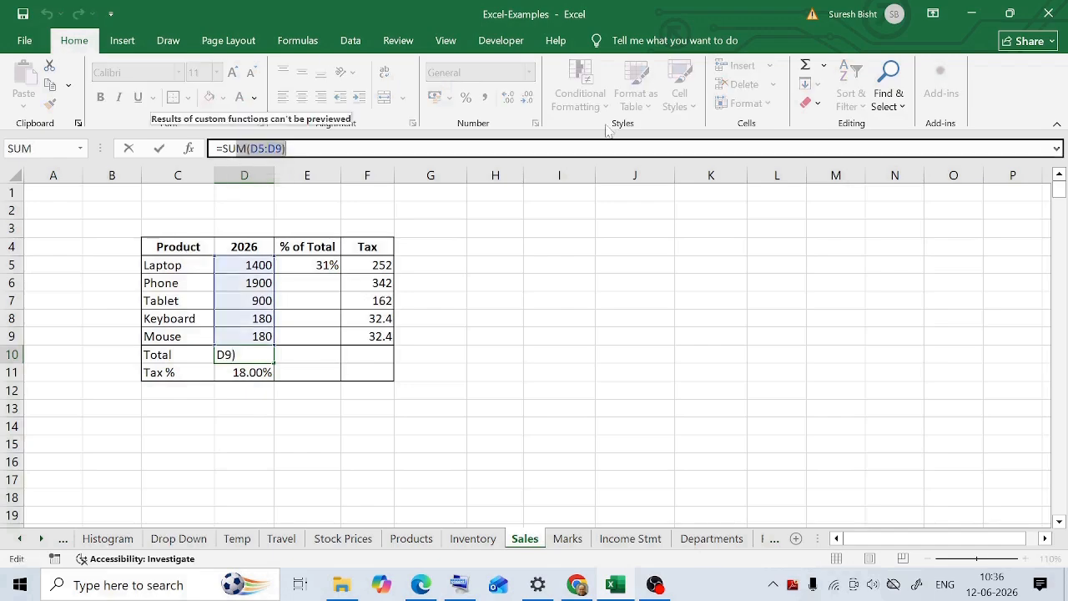
pyautogui.press('BackSpace')
pyautogui.press('BackSpace')
pyautogui.press('BackSpace')
pyautogui.press('BackSpace')
pyautogui.press('BackSpace')
pyautogui.press('BackSpace')
pyautogui.press('BackSpace')
pyautogui.press('BackSpace')
pyautogui.write('(')
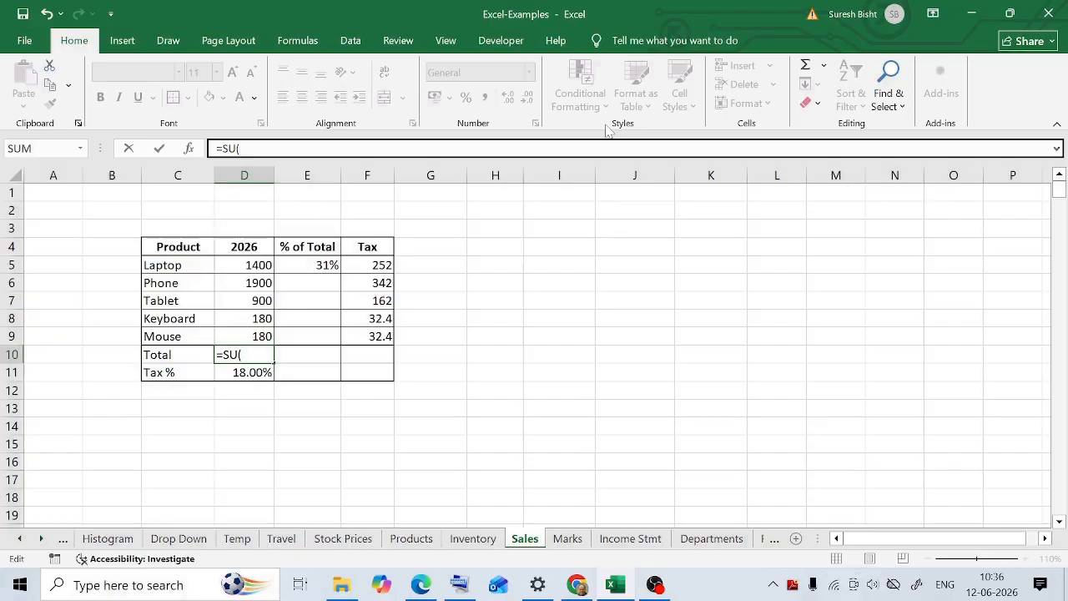
pyautogui.moveTo(250, 262); pyautogui.dragTo(244, 328)
pyautogui.press('Return')
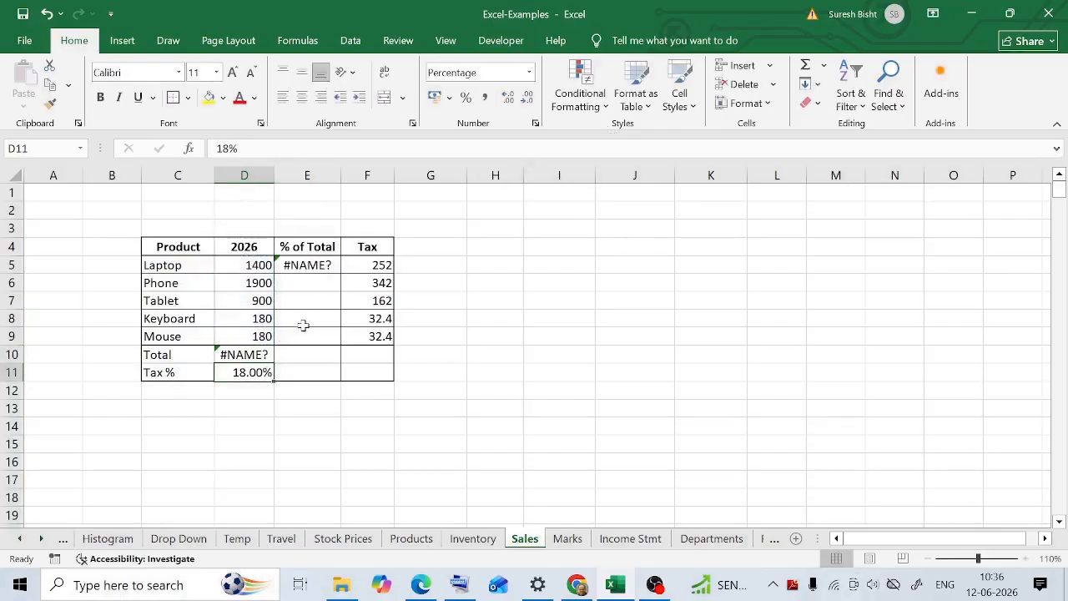
pyautogui.press('Up')
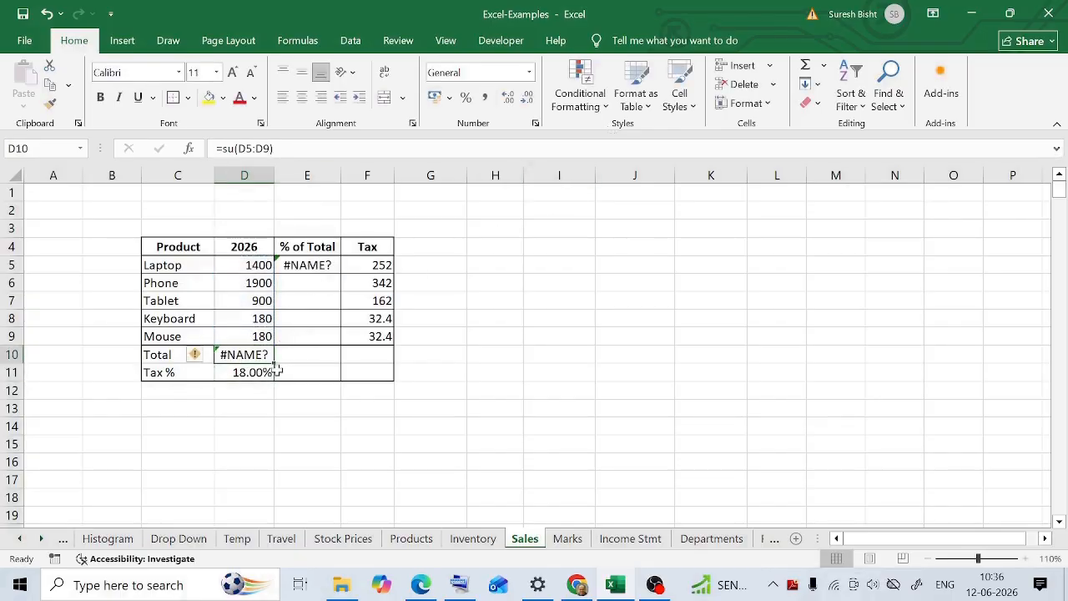
# - Inspect the formulas in D10 and E5, and correct the Total formula to =SUM(D5:D9)
pyautogui.doubleClick(225, 149)
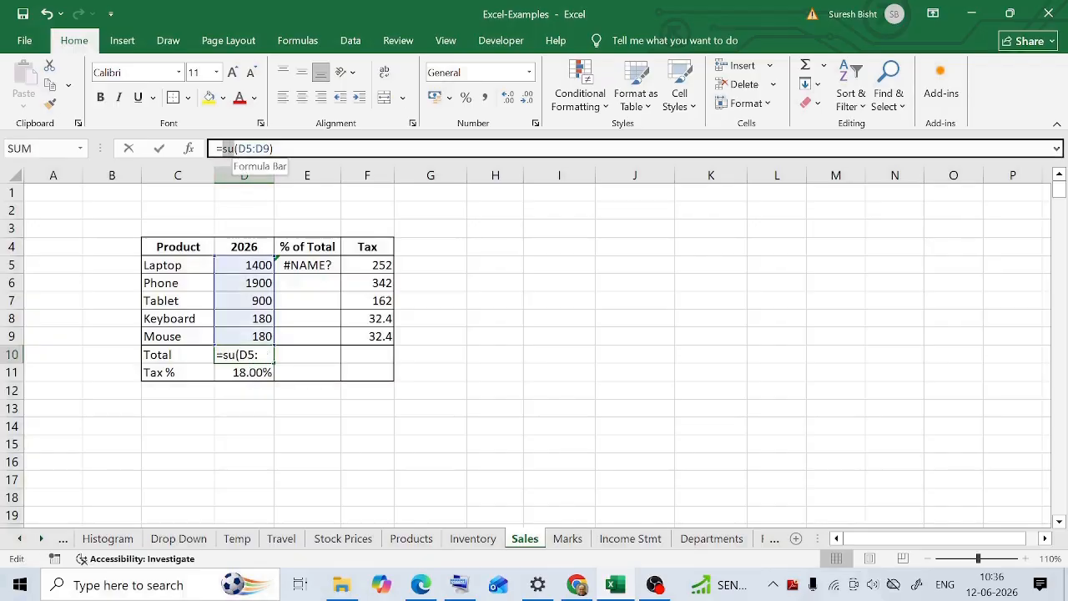
pyautogui.press('Escape')
pyautogui.click(298, 272)
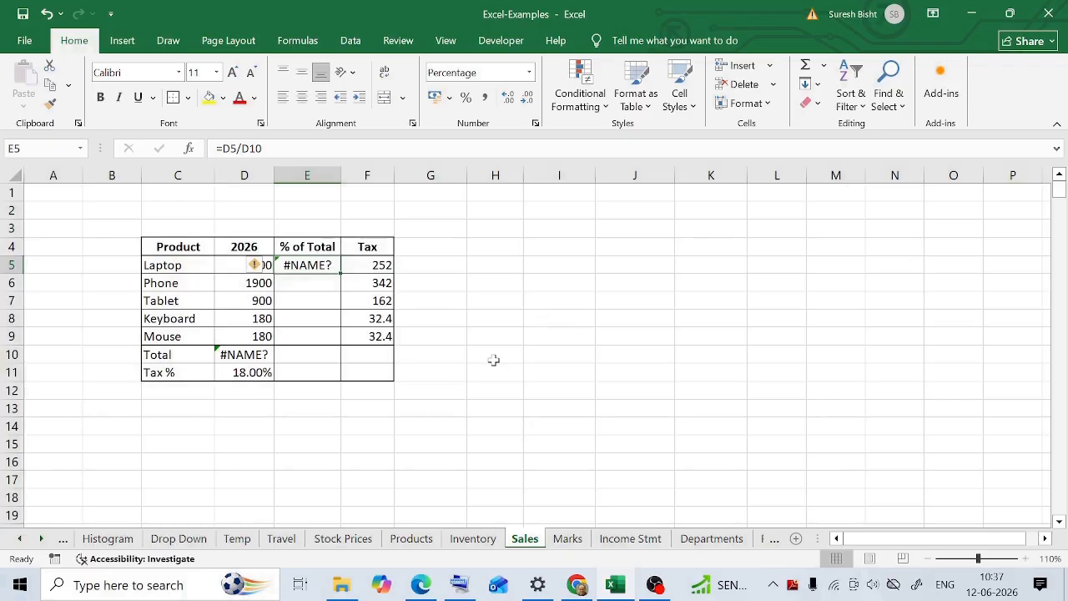
pyautogui.click(250, 363)
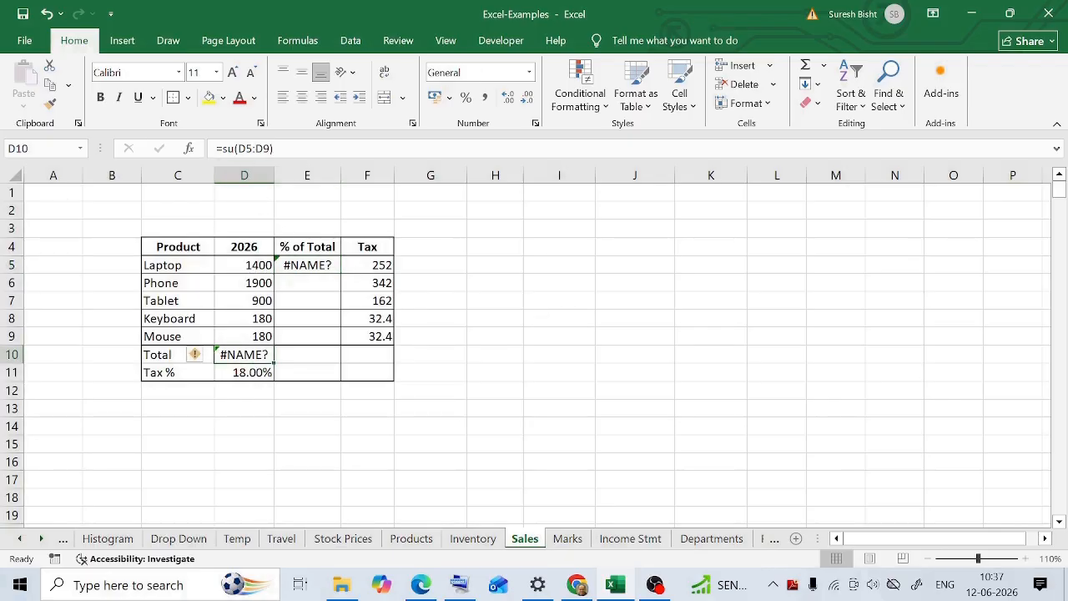
pyautogui.click(245, 148)
pyautogui.press('Escape')
pyautogui.press('Return')
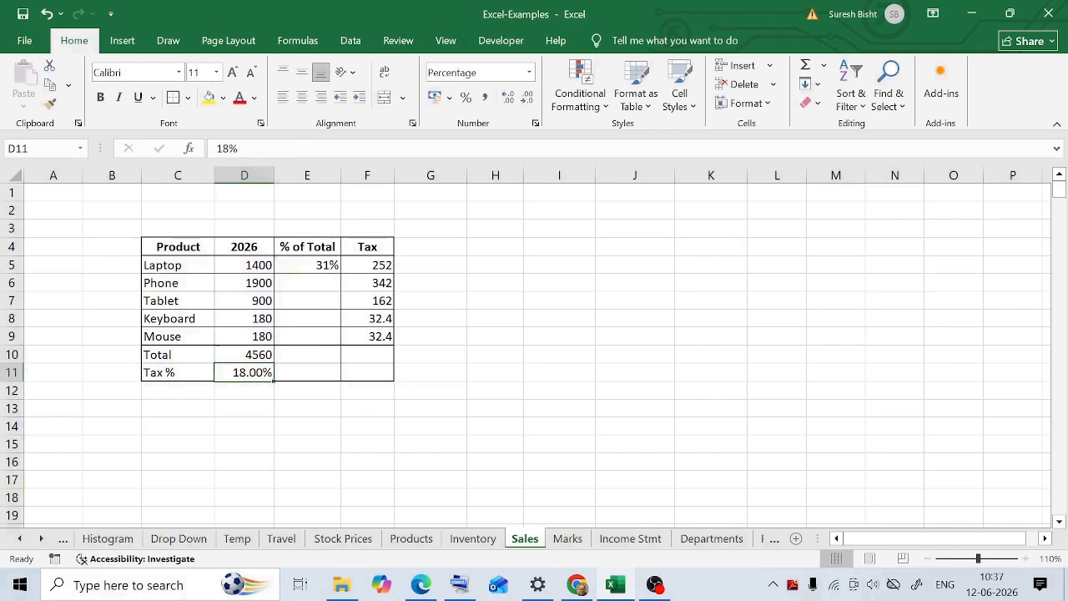
pyautogui.press('Up')
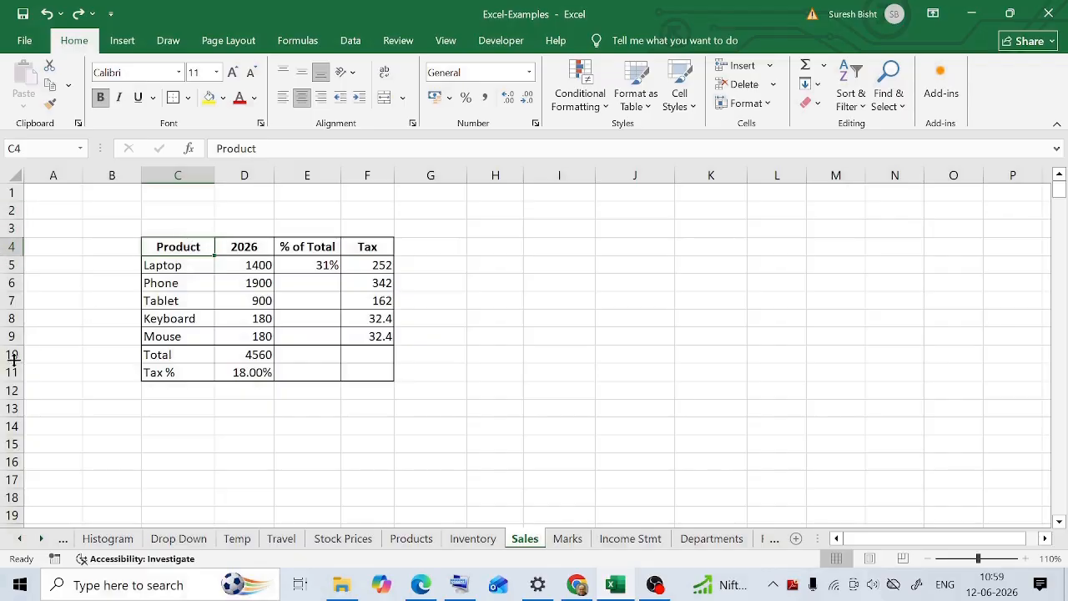
# - Replace the Total in D10 with 222, enclose it in double quotation marks as text, and check the formula in E5
pyautogui.click(250, 355)
pyautogui.click(305, 267)
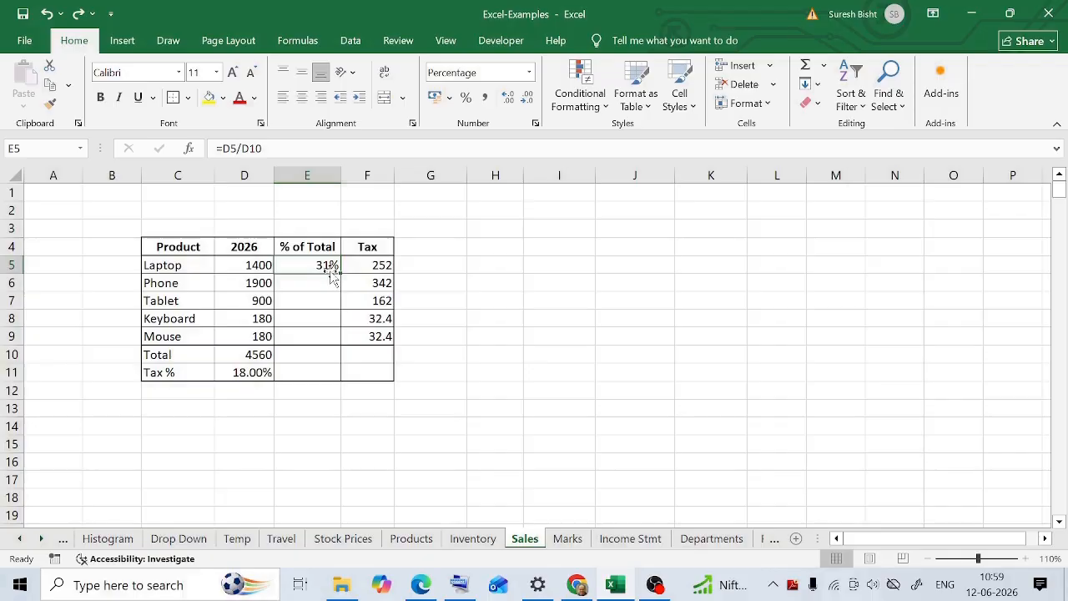
pyautogui.click(249, 354)
pyautogui.write('222')
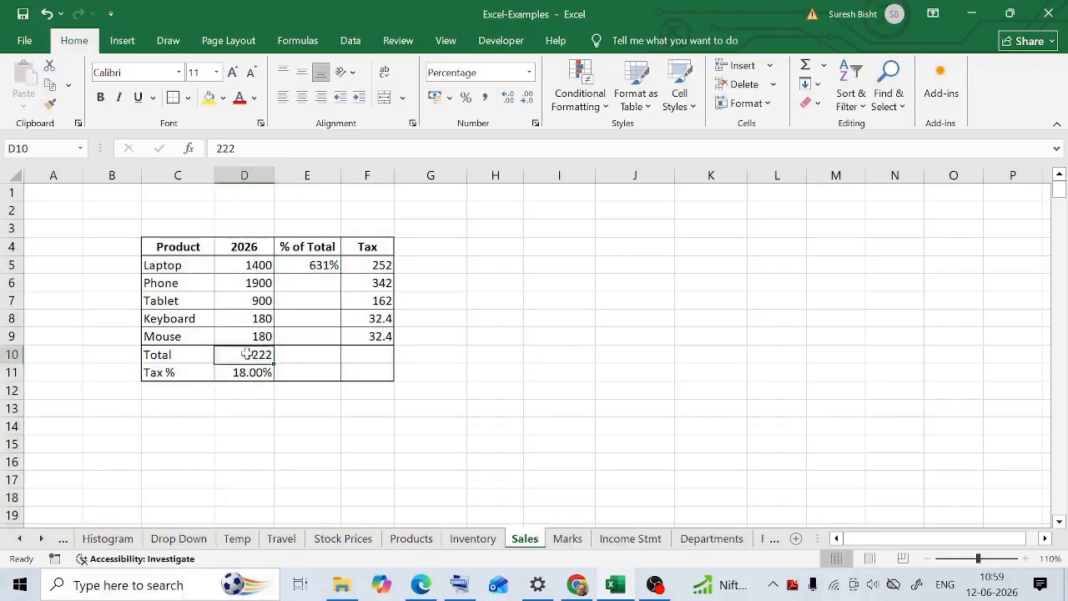
pyautogui.press('Home')
pyautogui.write("'")
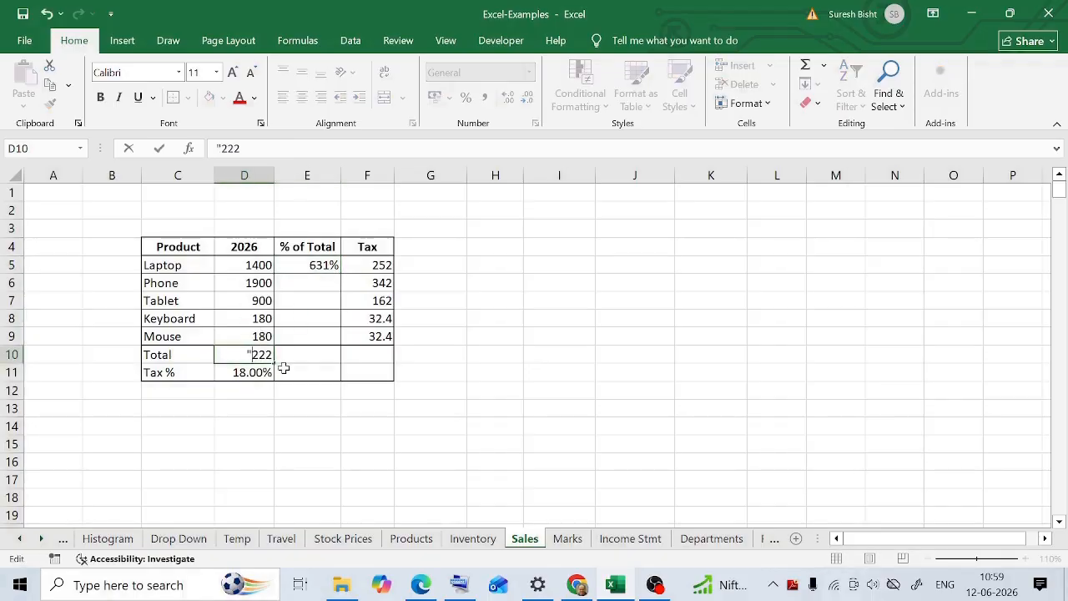
pyautogui.write('"')
pyautogui.press('Return')
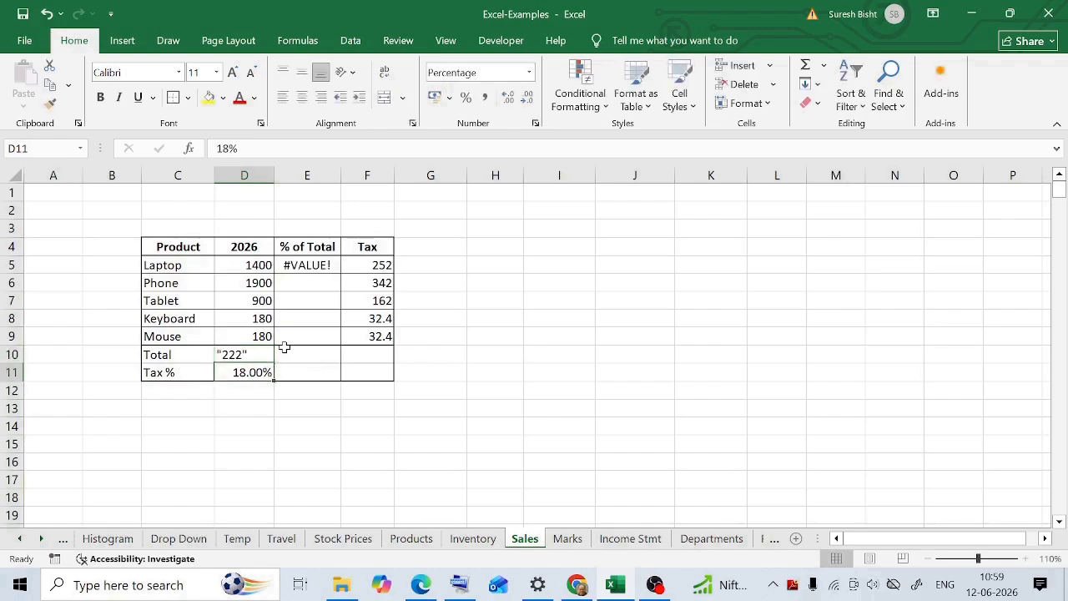
pyautogui.click(315, 267)
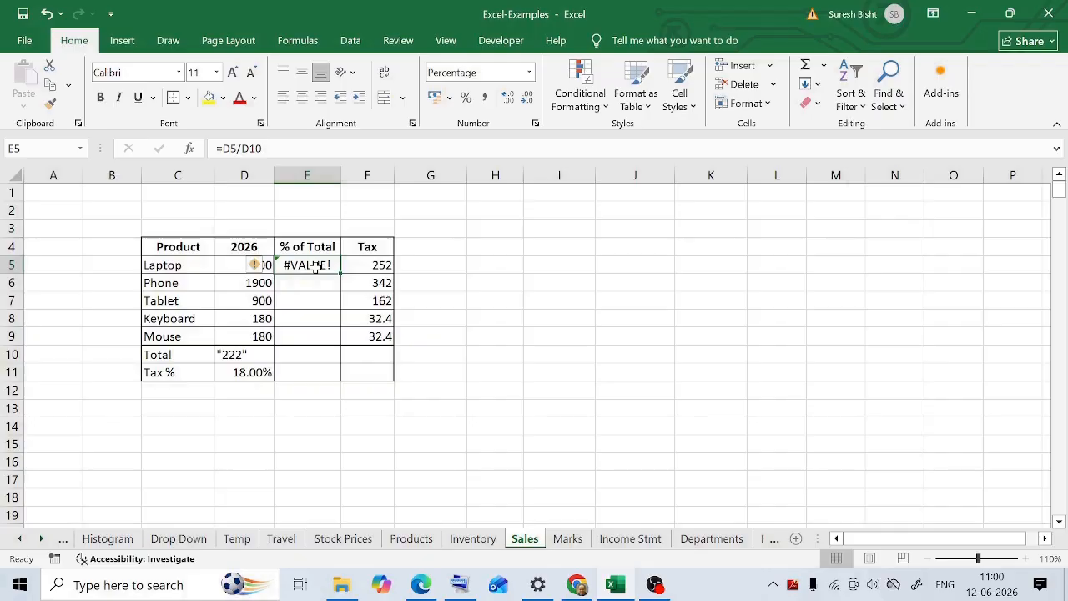
# - Replace the quoted text in the Total cell D10 with the number 2000
pyautogui.doubleClick(253, 355)
pyautogui.press('BackSpace')
pyautogui.press('BackSpace')
pyautogui.press('BackSpace')
pyautogui.press('BackSpace')
pyautogui.press('BackSpace')
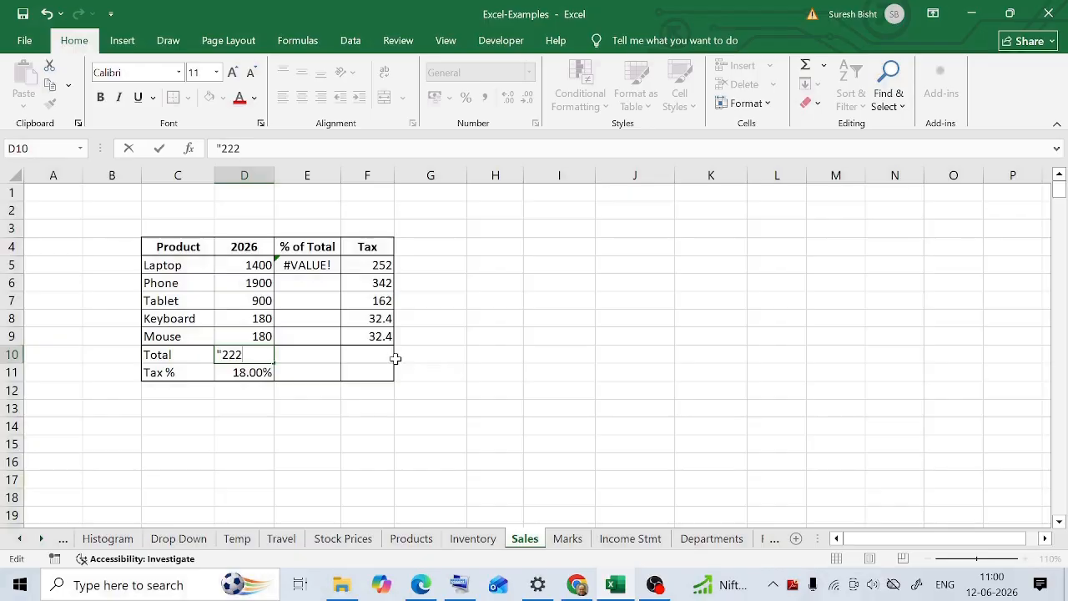
pyautogui.write('2000')
pyautogui.press('Return')
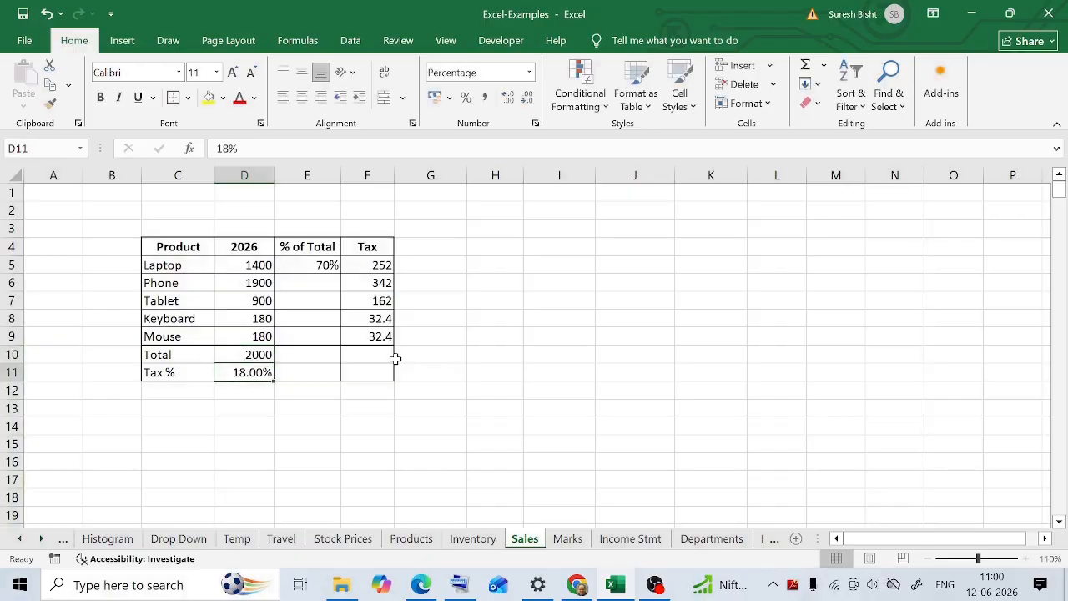
pyautogui.press('Up')
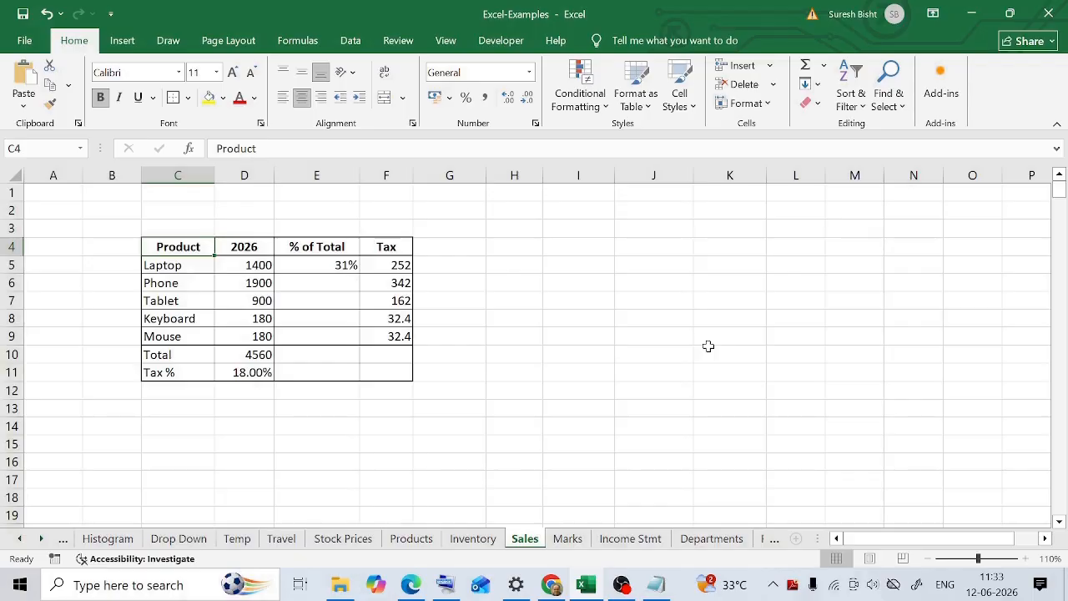
# - Enter =VLOOKUP("Phone",C4:D9,2,FALSE) in cell E10 to look up the Phone's 2026 value
pyautogui.moveTo(163, 265); pyautogui.dragTo(245, 342)
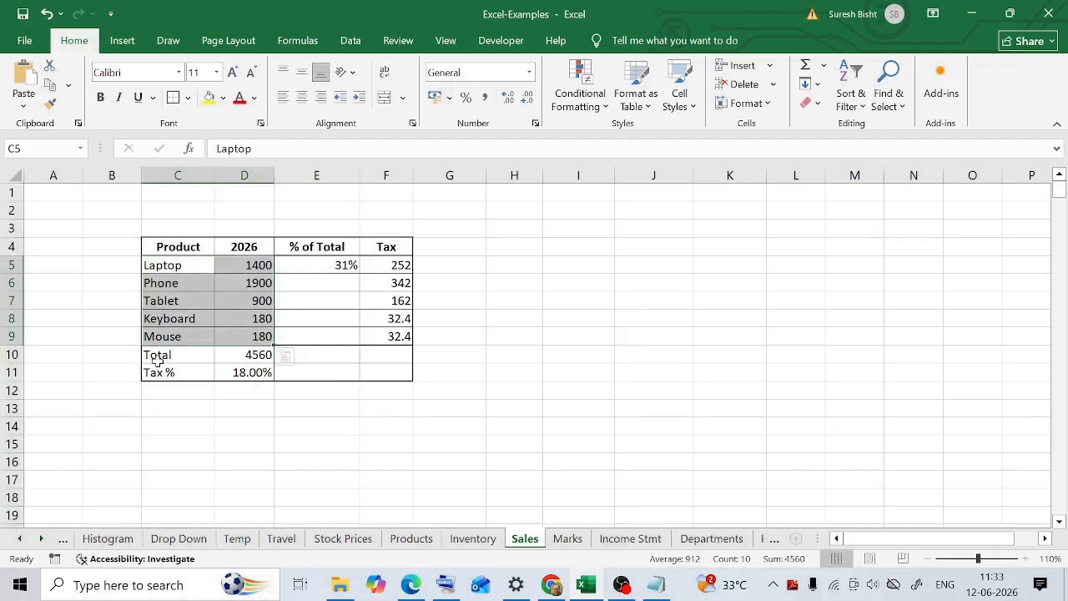
pyautogui.click(205, 284)
pyautogui.click(251, 283)
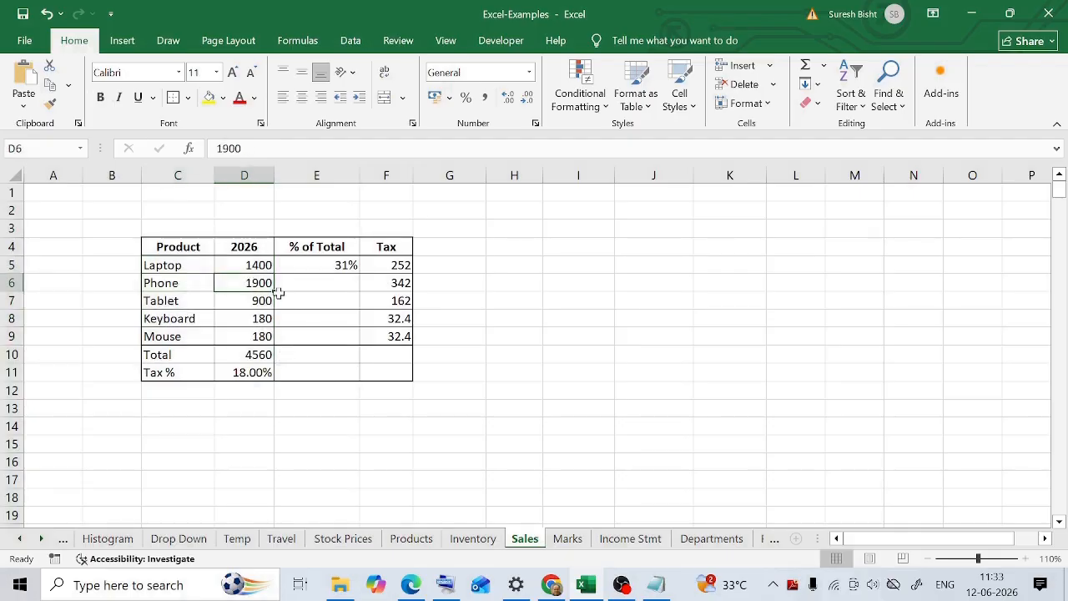
pyautogui.click(316, 355)
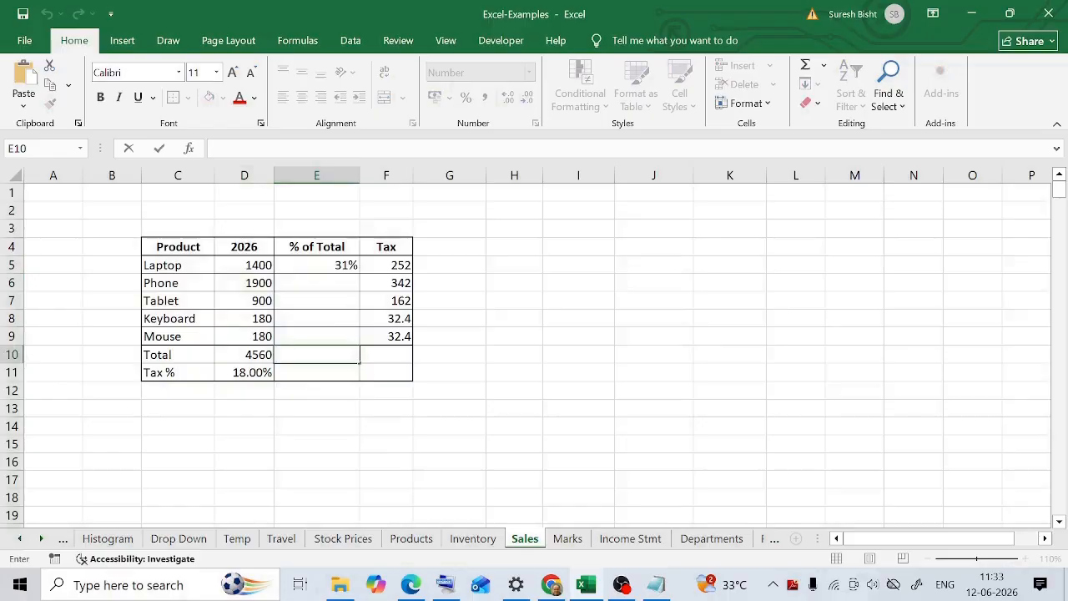
pyautogui.write('=VLOOKUP("Phone",C4:D9,2,FALSE)')
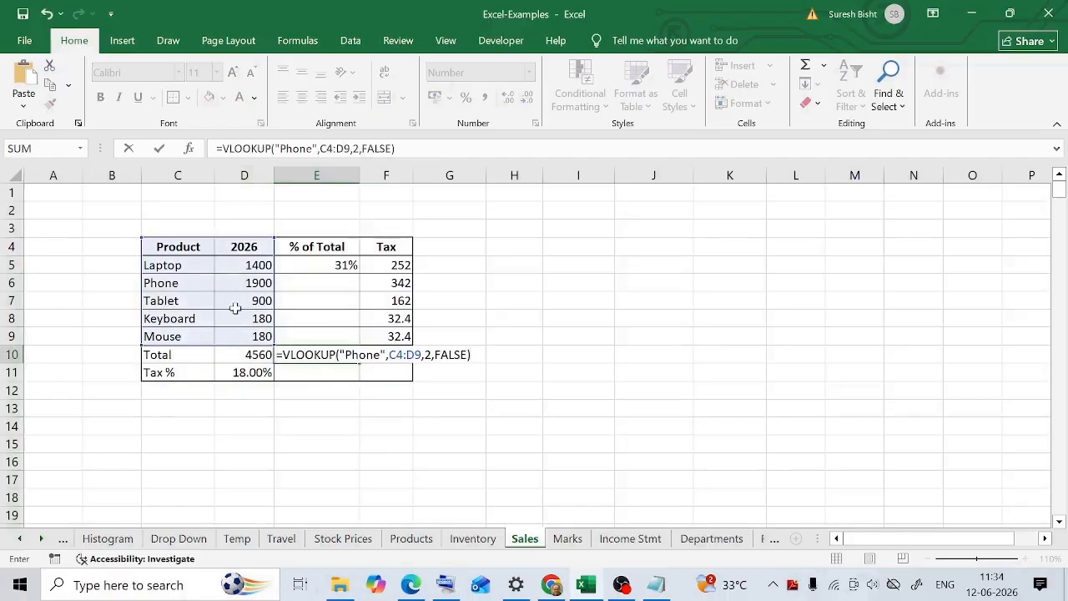
pyautogui.click(352, 354)
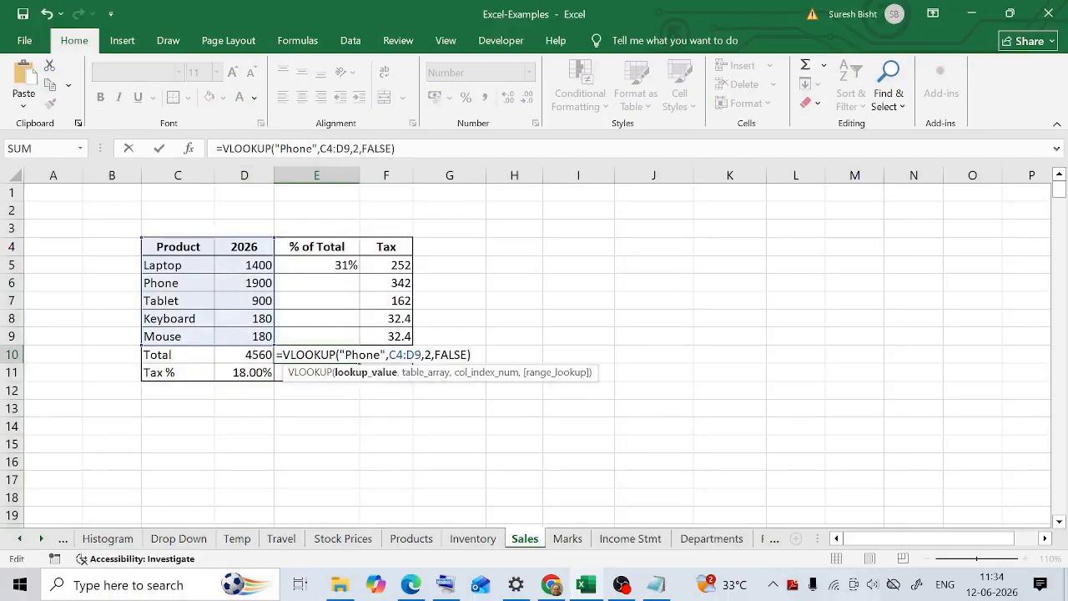
pyautogui.press('Right')
pyautogui.press('Right')
pyautogui.press('Right')
pyautogui.press('Right')
pyautogui.press('Right')
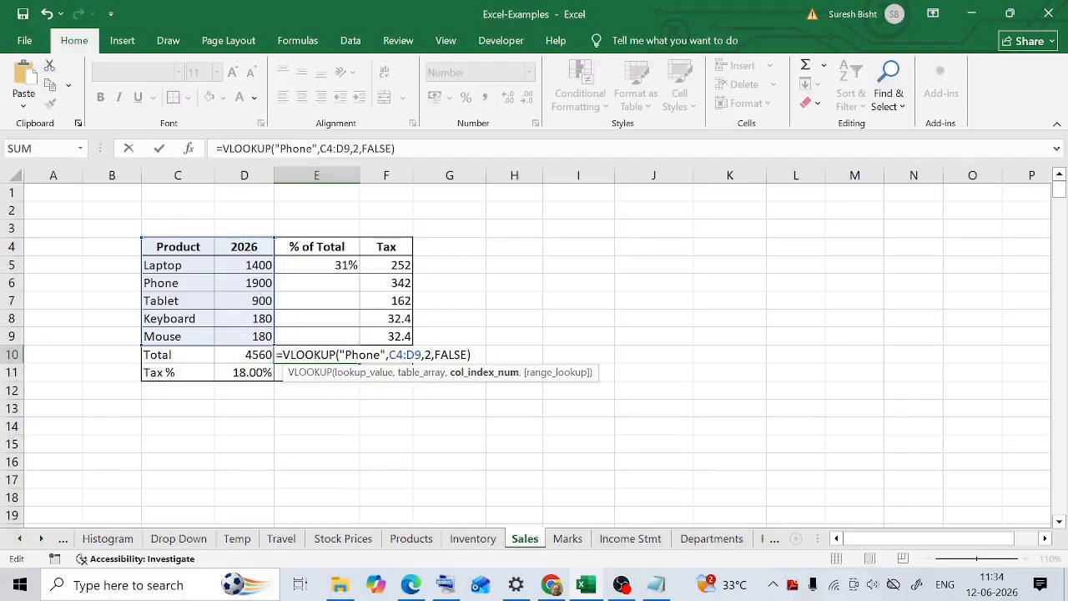
pyautogui.click(461, 354)
pyautogui.press('Return')
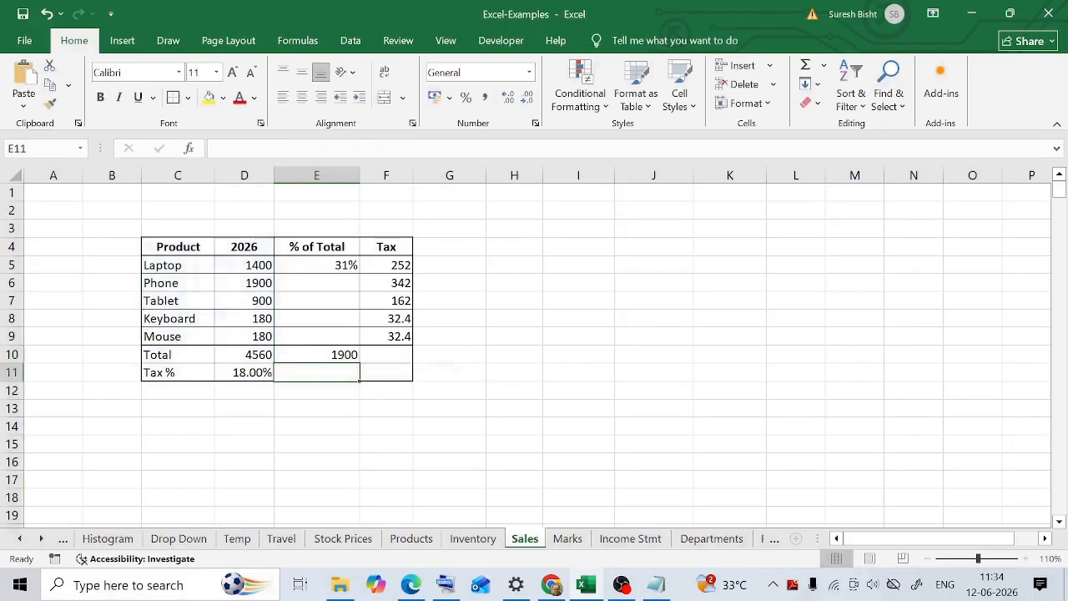
# - Change the lookup value in the E10 VLOOKUP formula to "Pen", a product missing from the table
pyautogui.click(333, 354)
pyautogui.doubleClick(283, 355)
pyautogui.press('BackSpace')
pyautogui.press('BackSpace')
pyautogui.press('BackSpace')
pyautogui.press('BackSpace')
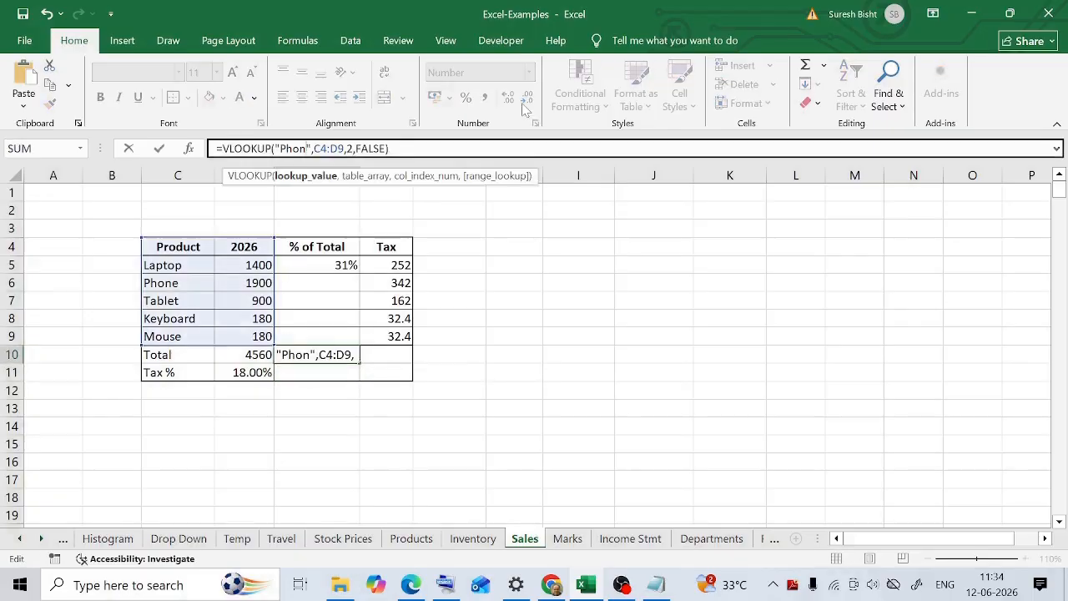
pyautogui.write('en')
pyautogui.press('Return')
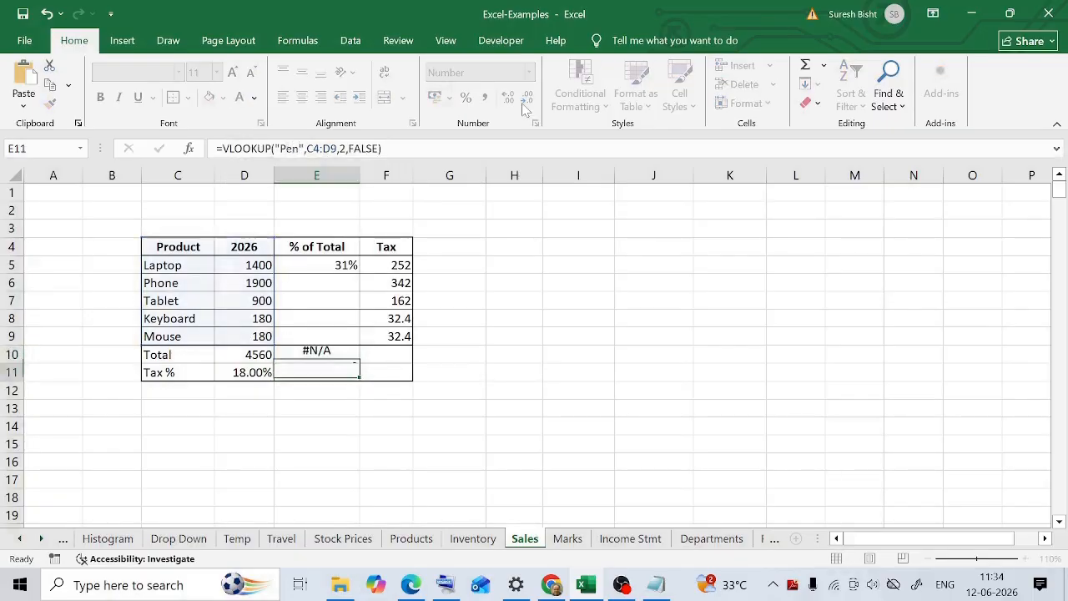
pyautogui.click(327, 354)
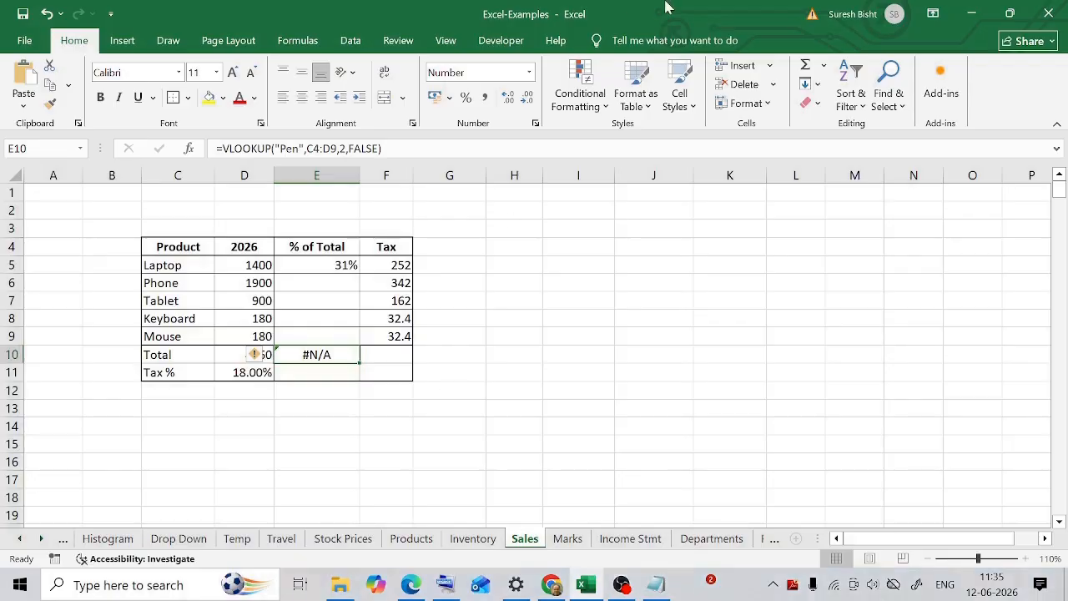
# - Change the lookup value in the E10 VLOOKUP formula from "Pen" back to "Phone"
pyautogui.doubleClick(337, 357)
pyautogui.press('BackSpace')
pyautogui.press('BackSpace')
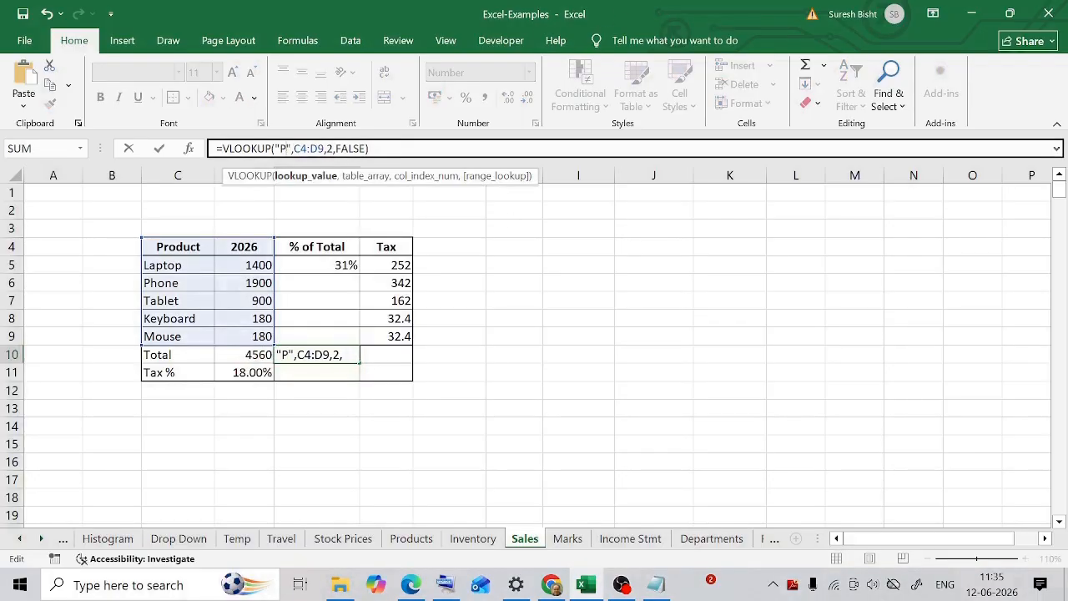
pyautogui.write('hone')
pyautogui.hotkey('ctrl', 'Return')
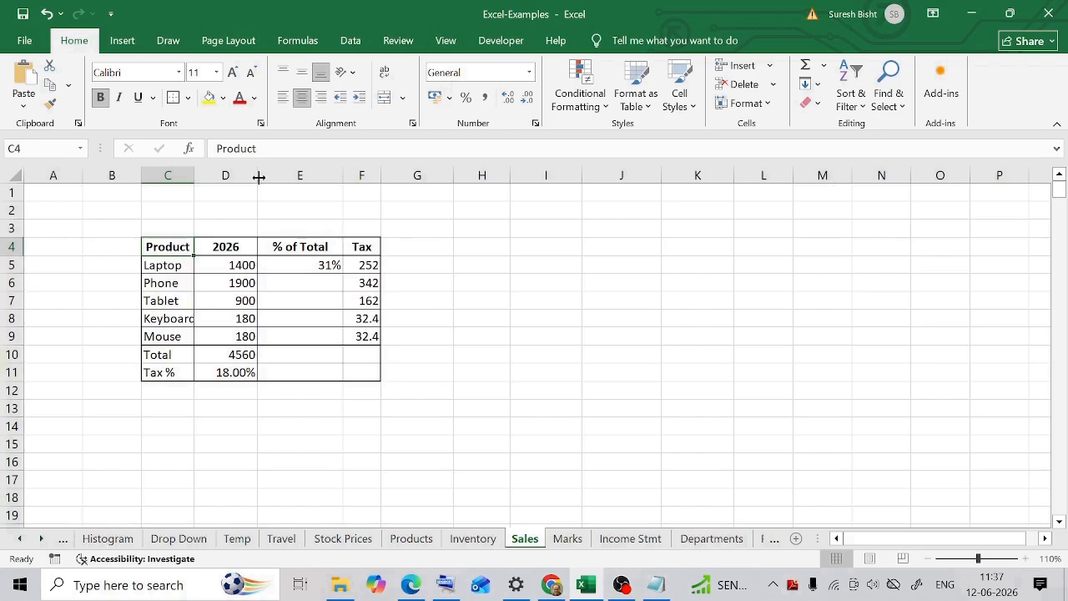
# - Narrow the 2026 column D and the Tax column F until their numbers no longer fit in the cells
pyautogui.press('Right')
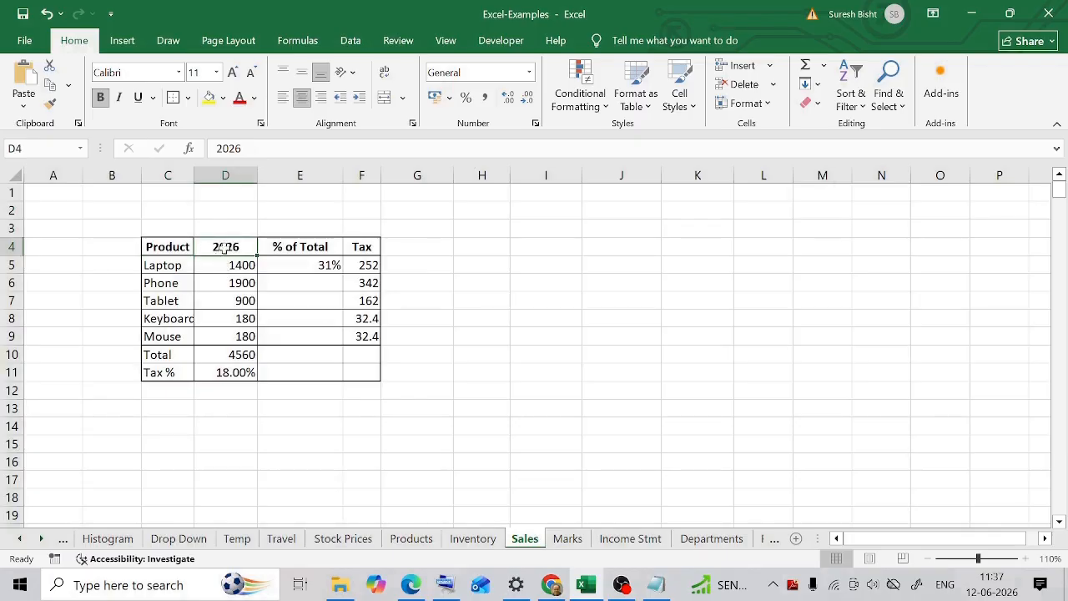
pyautogui.moveTo(257, 176); pyautogui.dragTo(224, 175)
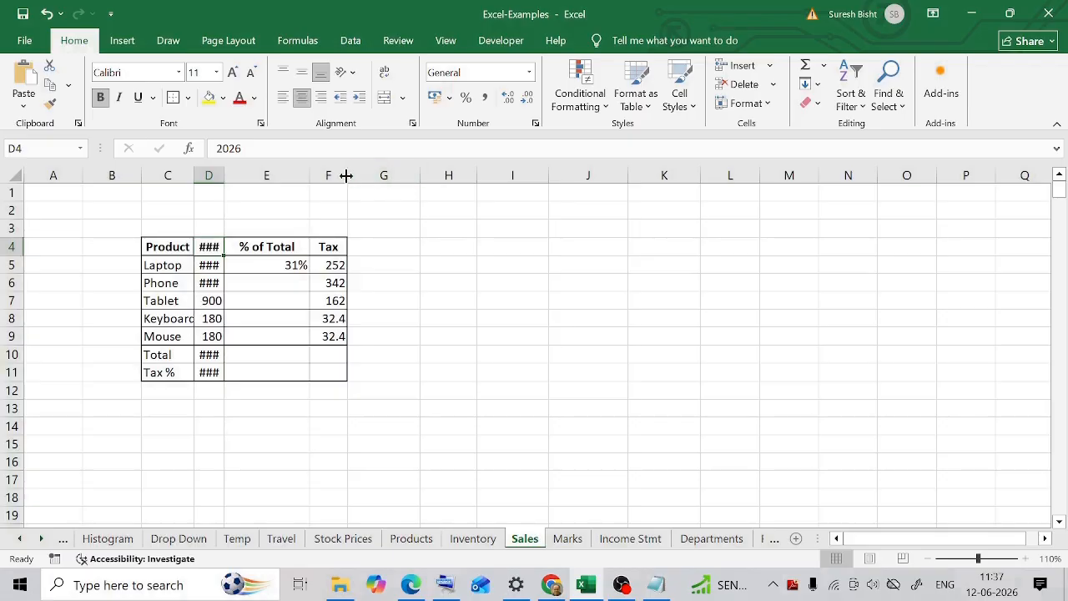
pyautogui.moveTo(347, 175); pyautogui.dragTo(329, 175)
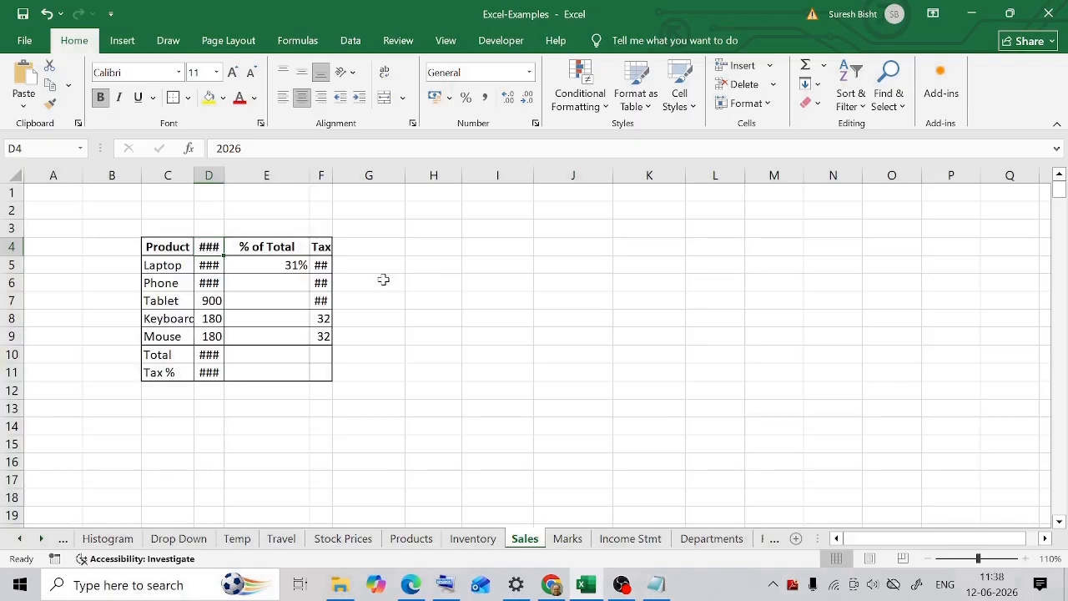
# - Auto-fit columns D and F to their contents, and reduce column D to a moderate width that still shows its values
pyautogui.doubleClick(222, 176)
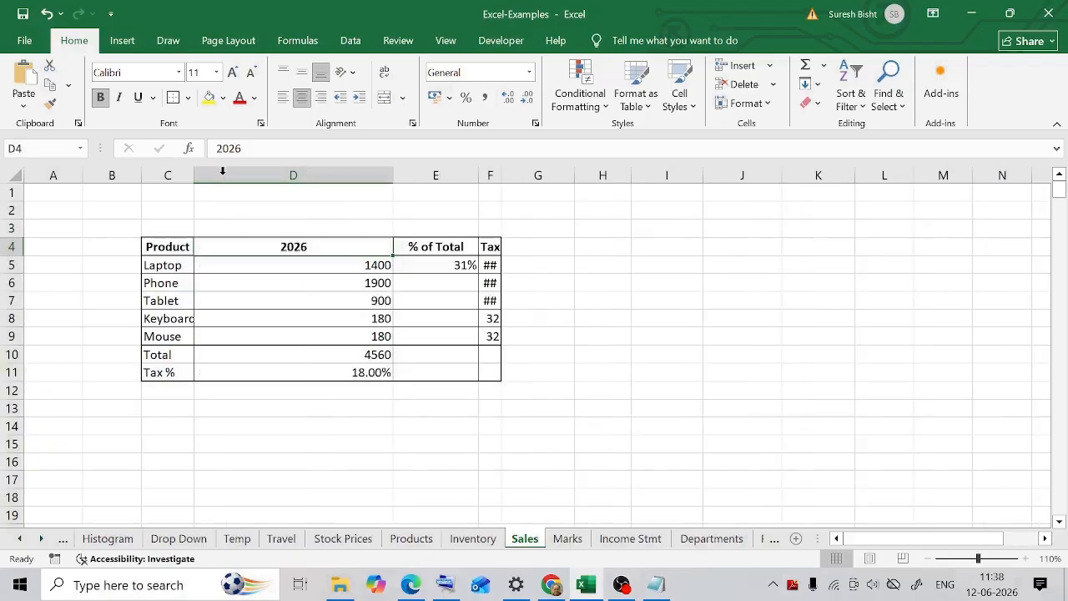
pyautogui.moveTo(392, 178); pyautogui.dragTo(276, 179)
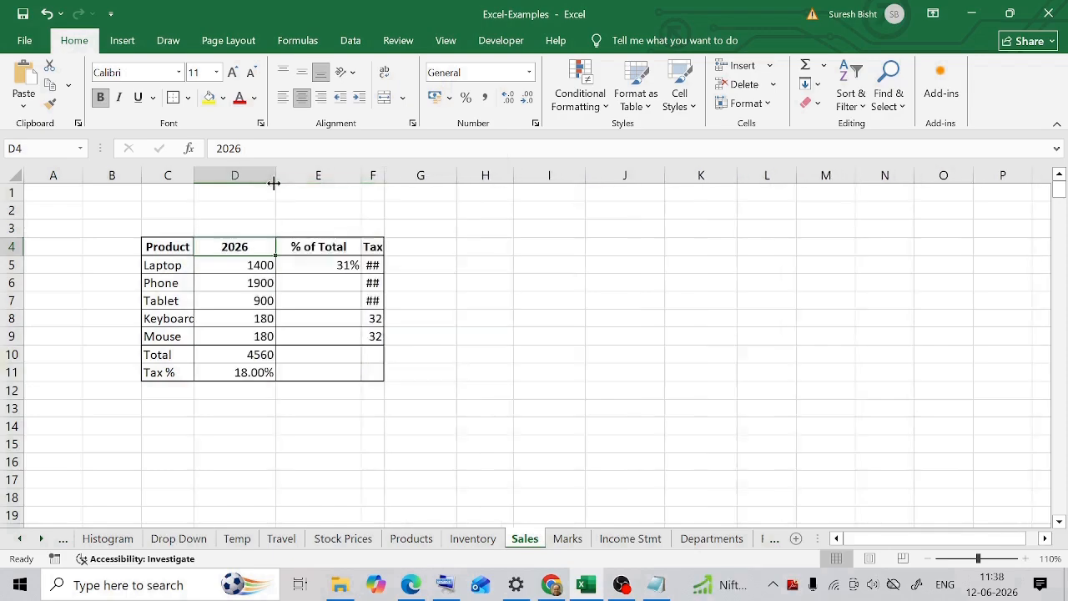
pyautogui.doubleClick(384, 176)
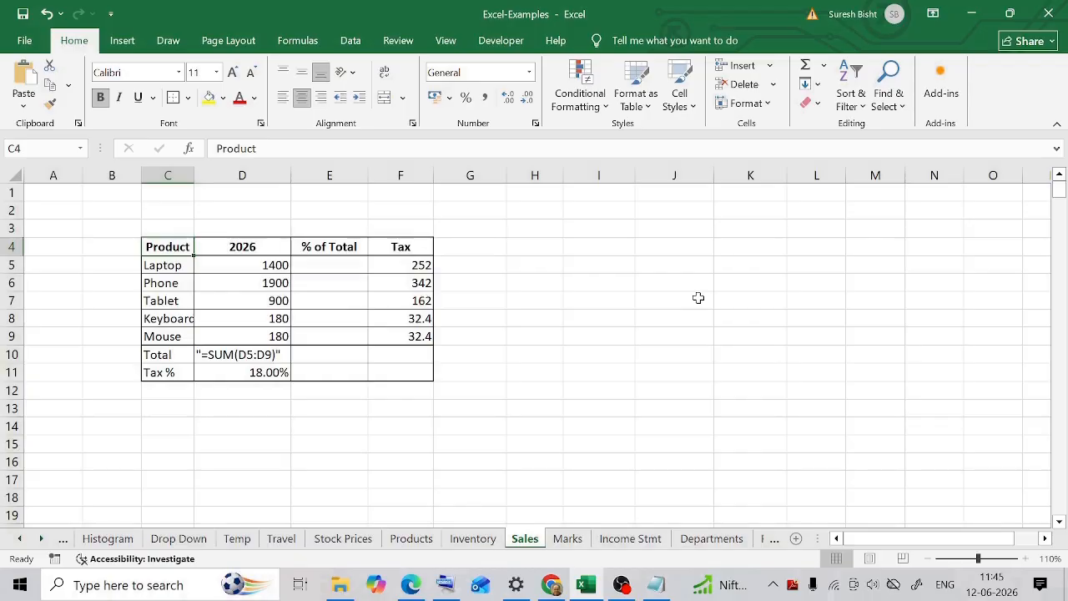
# - Remove the quotation marks around the formula in the Total cell D10 so it reads =SUM(D5:D9), and check the cell
pyautogui.click(259, 354)
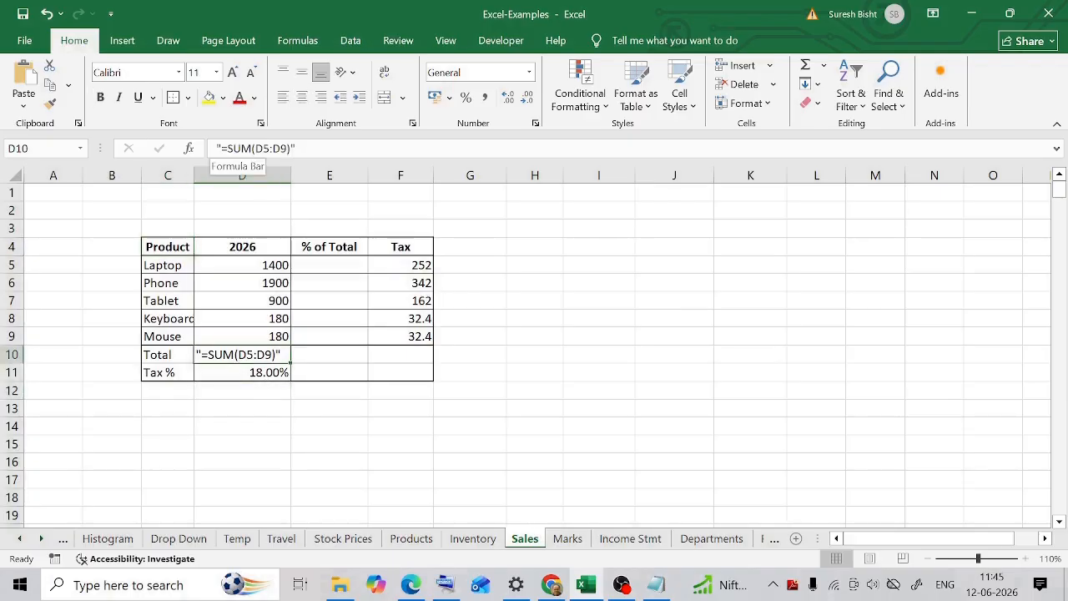
pyautogui.click(305, 149)
pyautogui.press('BackSpace')
pyautogui.click(222, 149)
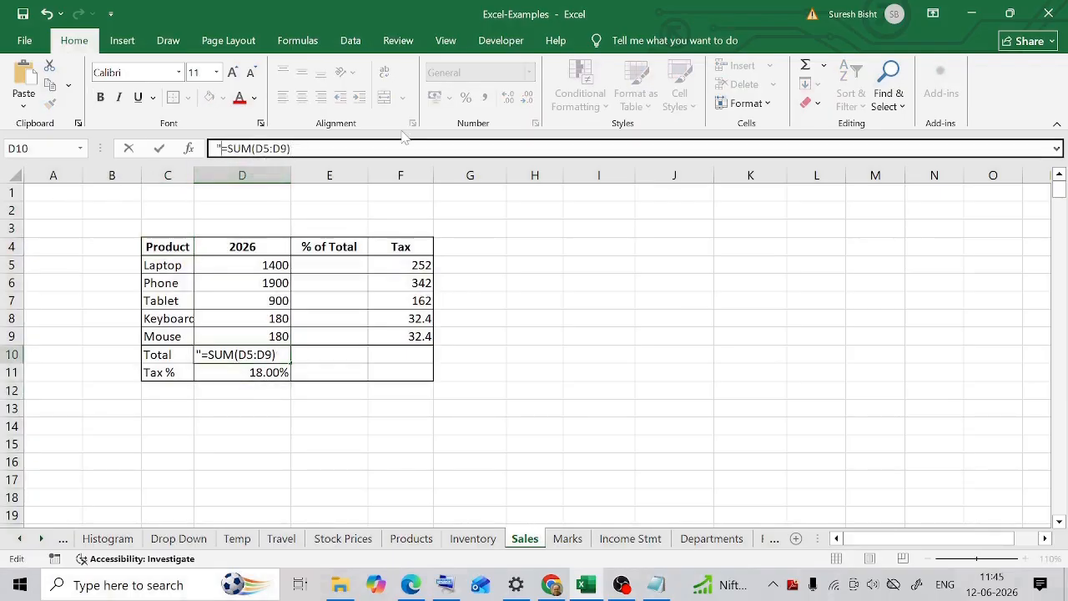
pyautogui.press('BackSpace')
pyautogui.click(400, 461)
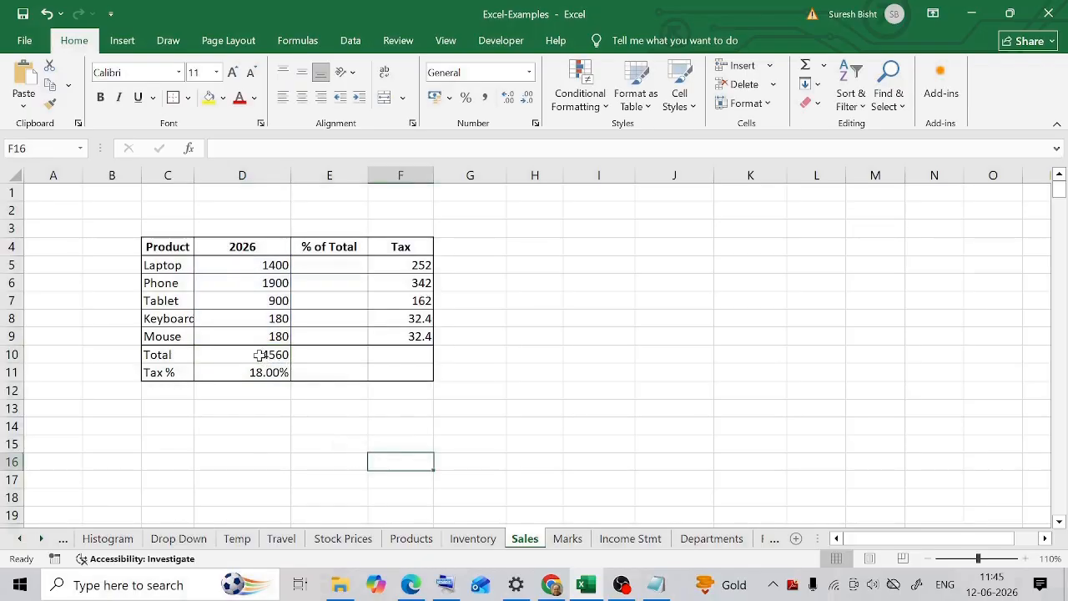
pyautogui.click(258, 355)
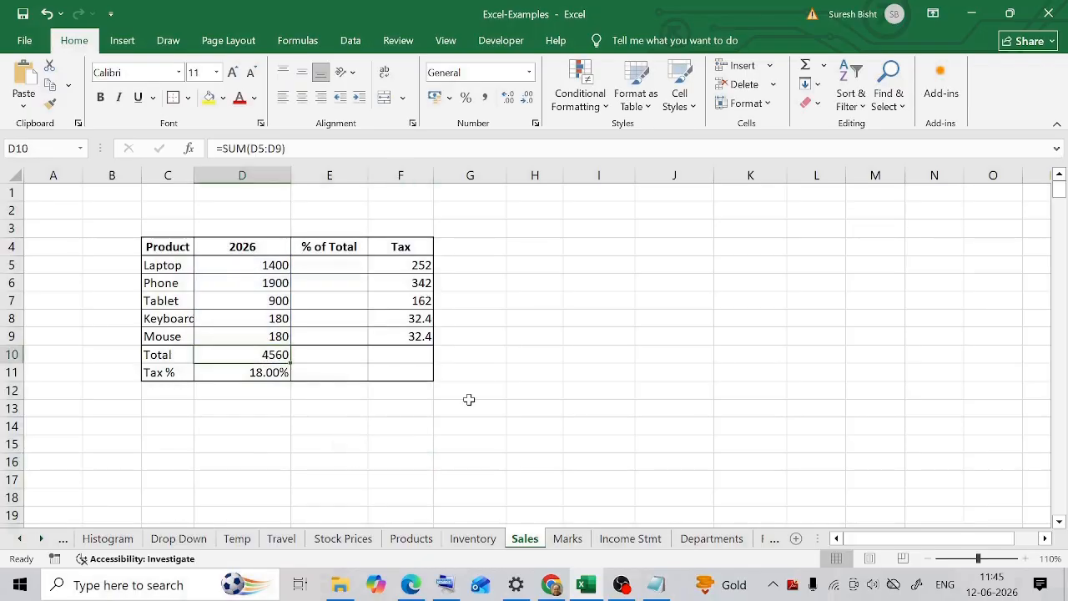
# - Look through the number formats available for the Total cell D10
pyautogui.click(528, 76)
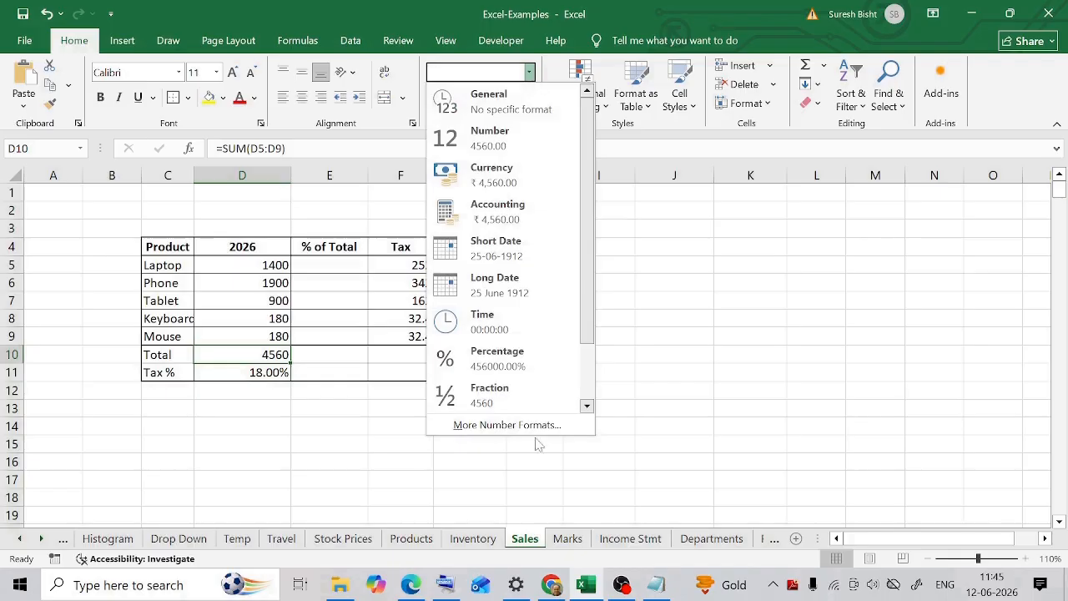
pyautogui.scroll(-1, 496, 389)
pyautogui.scroll(1, 453, 374)
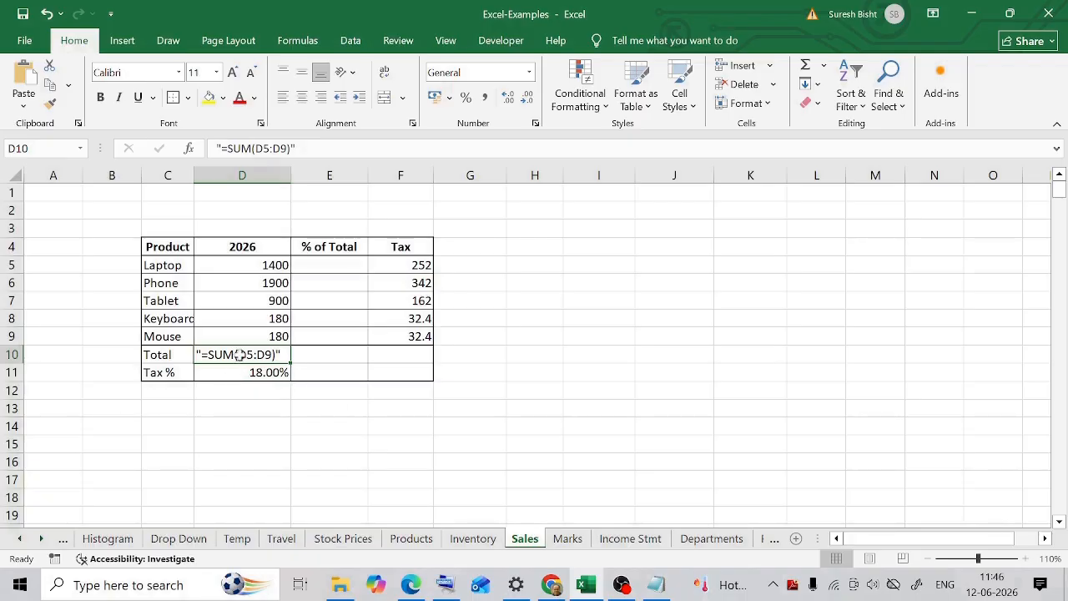
# - Show the on-screen keyboard, delete both quotation marks around =SUM(D5:D9) in D10, and minimize the keyboard
pyautogui.press('ctrl+super+o')
pyautogui.click(284, 450)
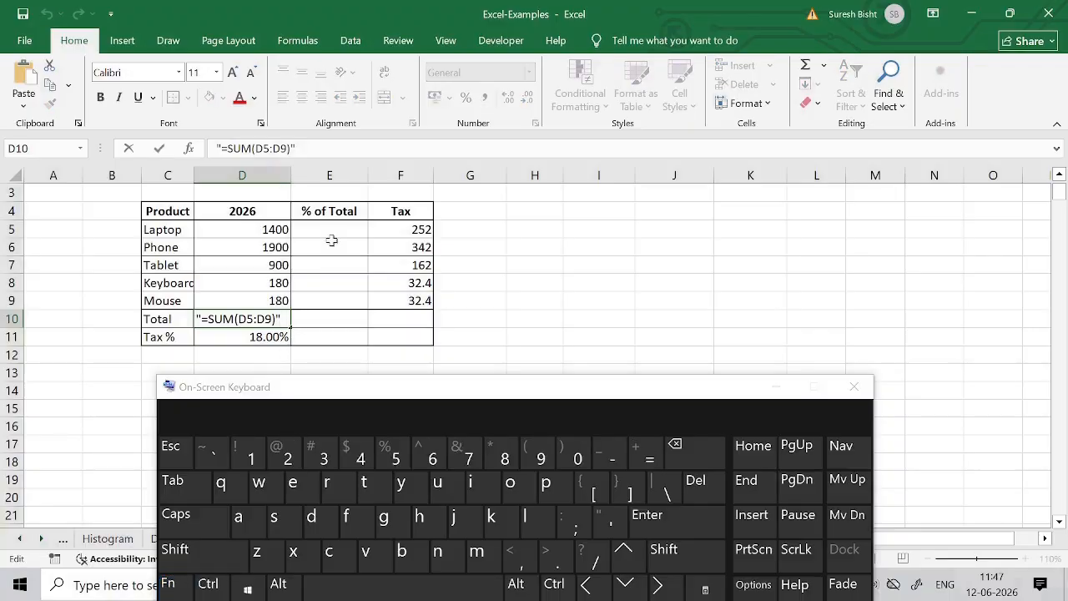
pyautogui.click(297, 148)
pyautogui.press('BackSpace')
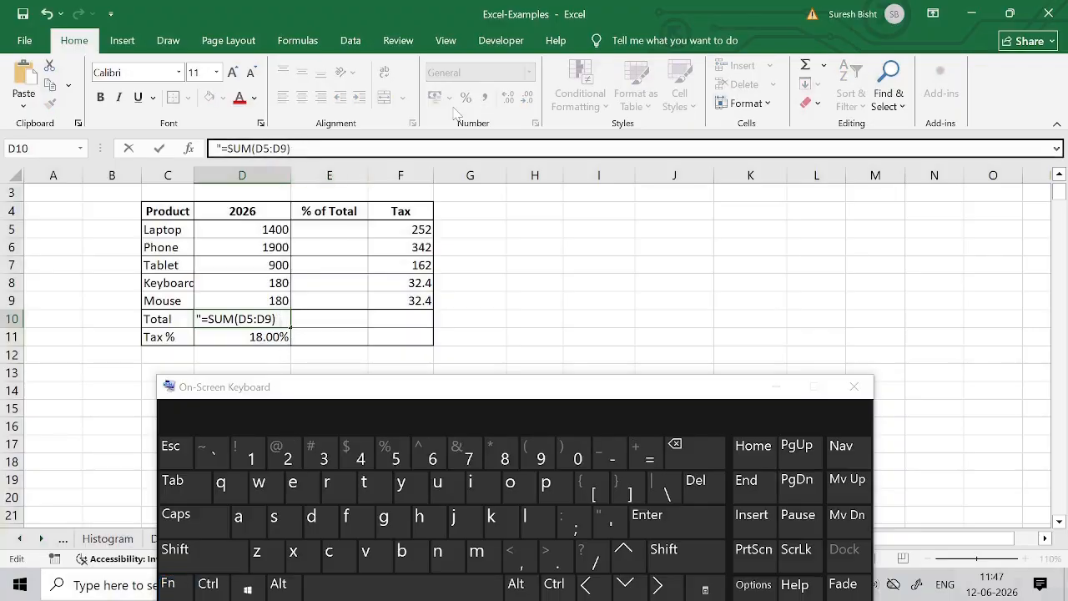
pyautogui.press('Home')
pyautogui.press('Delete')
pyautogui.click(776, 387)
pyautogui.hotkey('ctrl', 'Return')
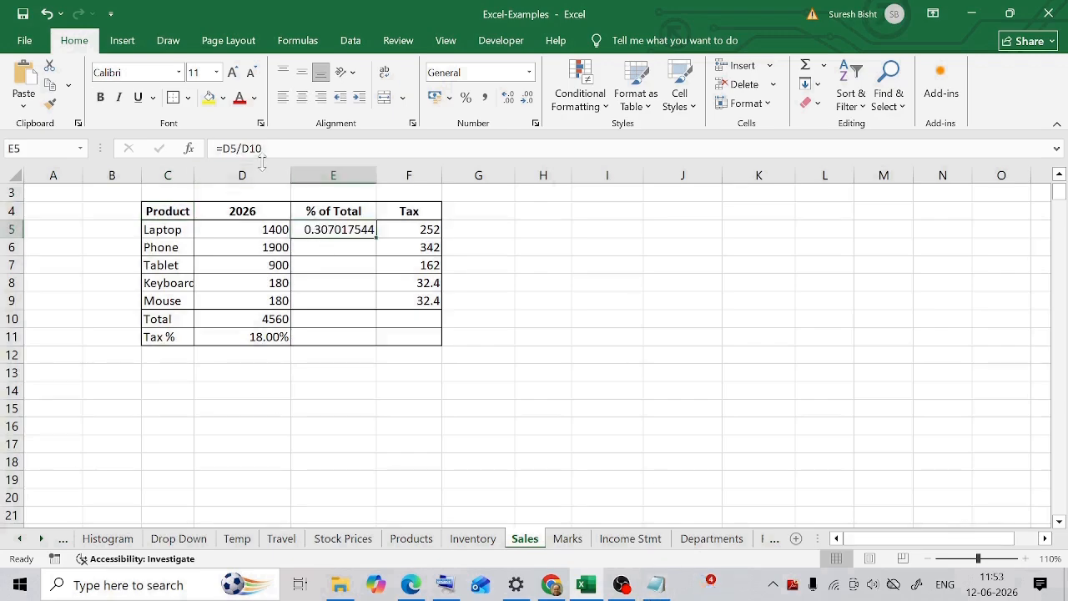
# - Replace the divisor D10 with 0 in the E5 formula, making it =D5/0, and check the cell
pyautogui.click(261, 151)
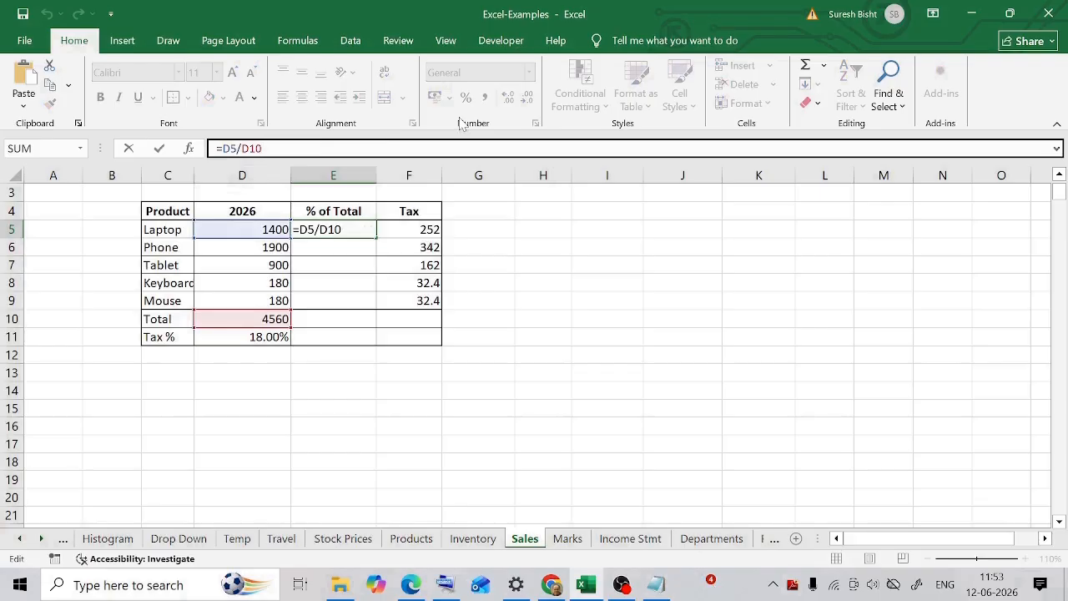
pyautogui.press('BackSpace')
pyautogui.press('BackSpace')
pyautogui.press('BackSpace')
pyautogui.write('0')
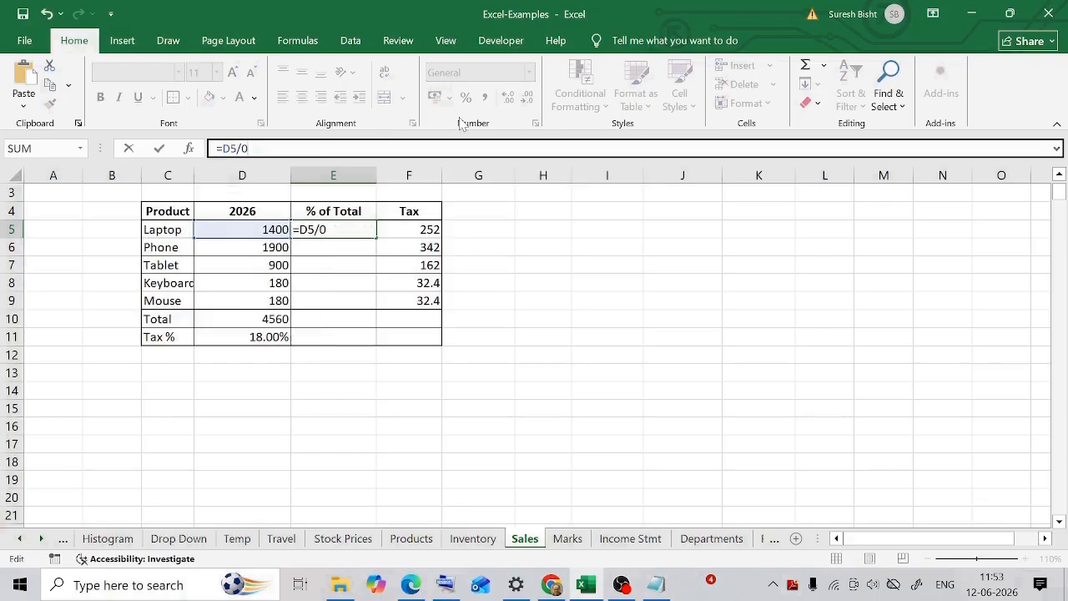
pyautogui.press('Return')
pyautogui.click(331, 231)
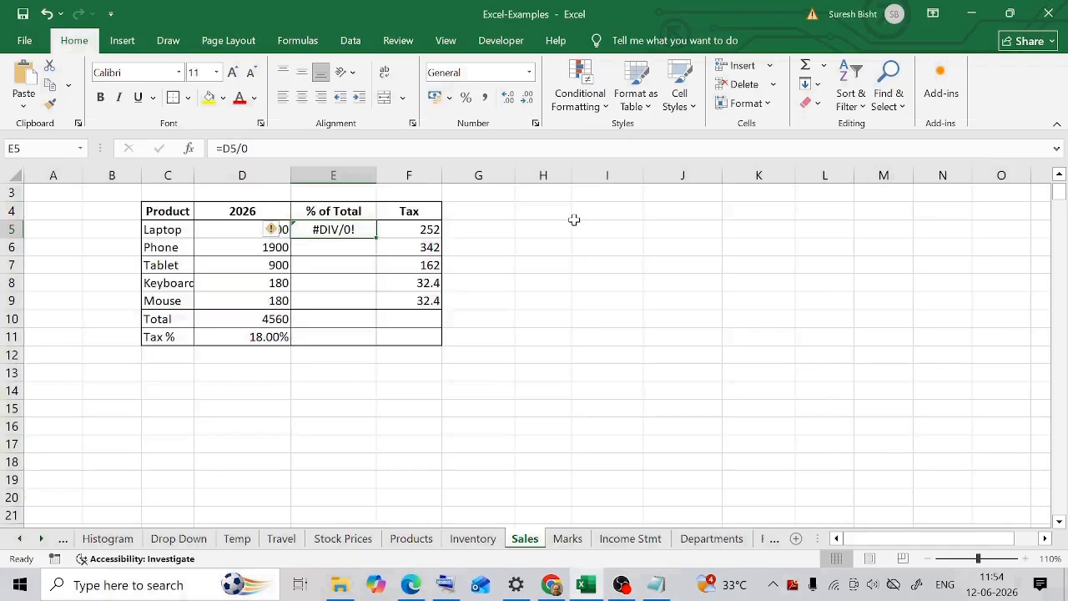
# - Wrap the division in E5 in IFERROR with 0 as the fallback value, giving =IFERROR(D5/0, 0)
pyautogui.click(224, 148)
pyautogui.write('IFERROR(')
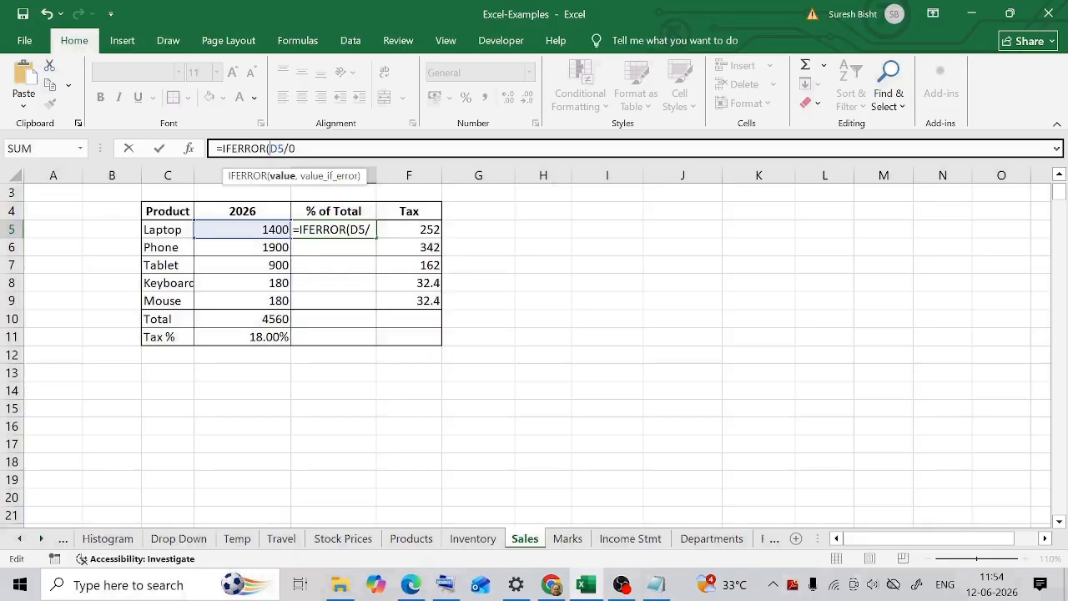
pyautogui.press('End')
pyautogui.write(',')
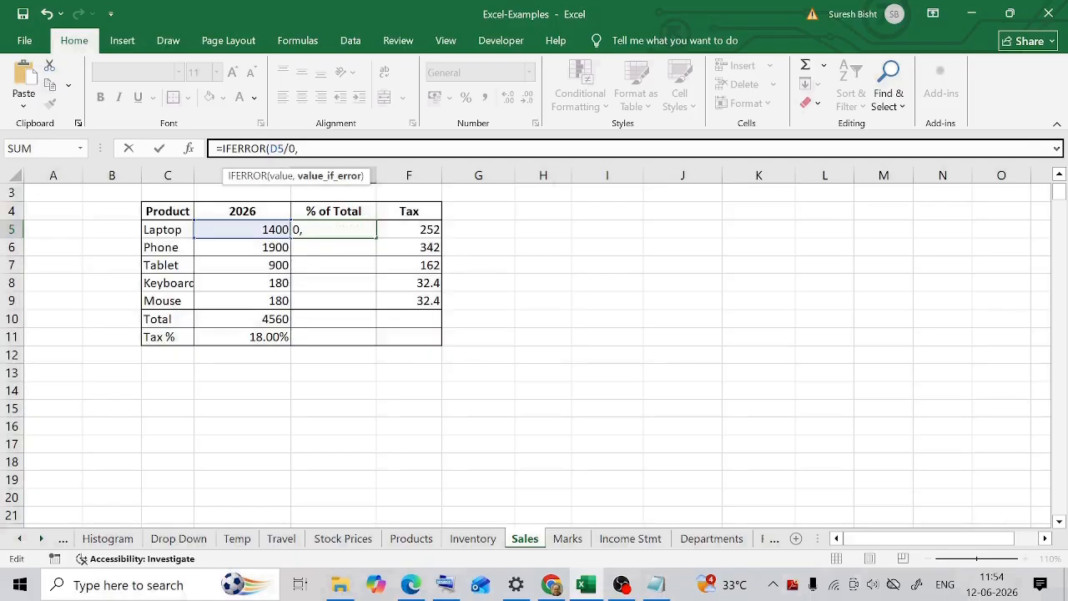
pyautogui.write(' 0)')
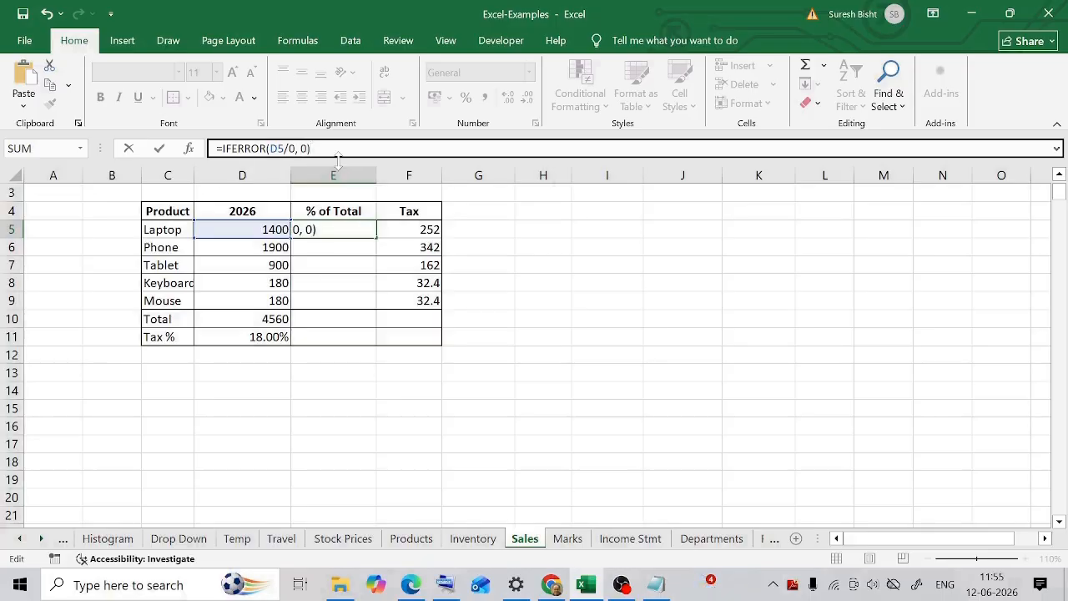
pyautogui.press('Return')
pyautogui.click(348, 231)
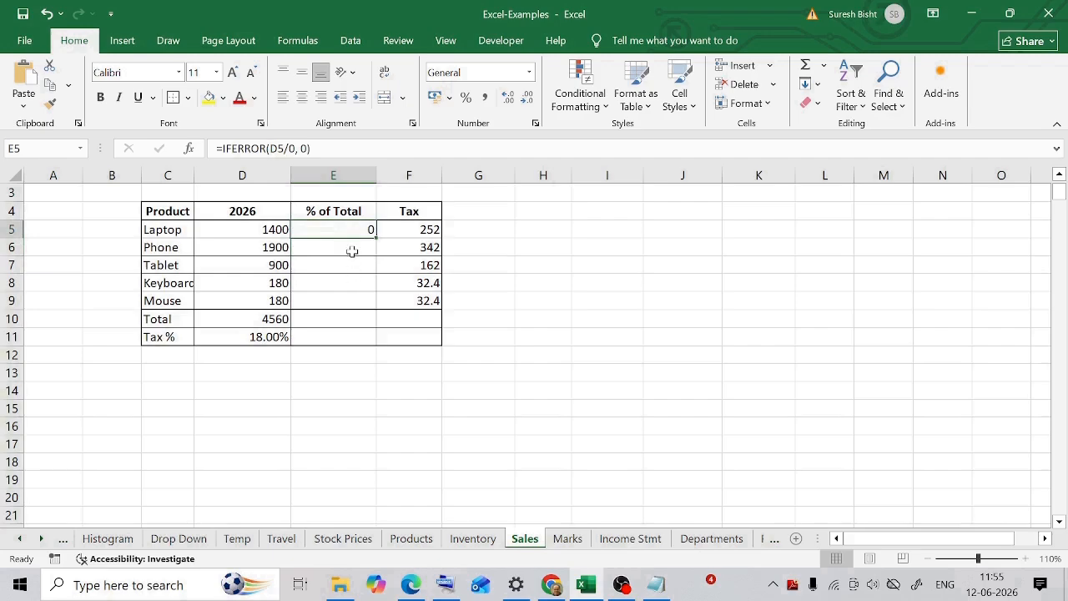
# - Replace the zero divisor in E5's IFERROR formula with a reference to the Total cell D10
pyautogui.doubleClick(350, 237)
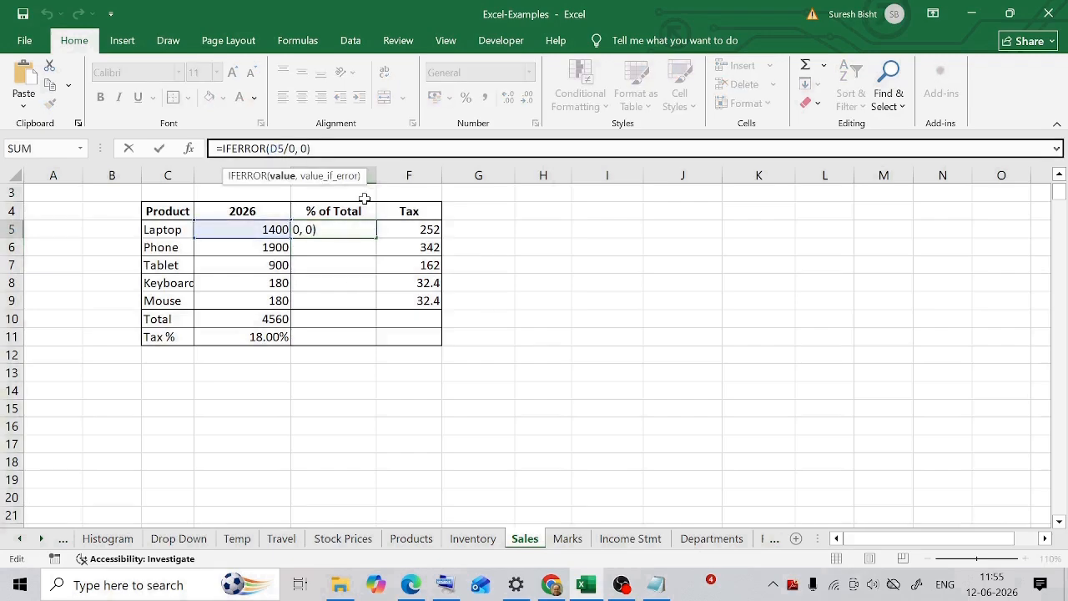
pyautogui.press('BackSpace')
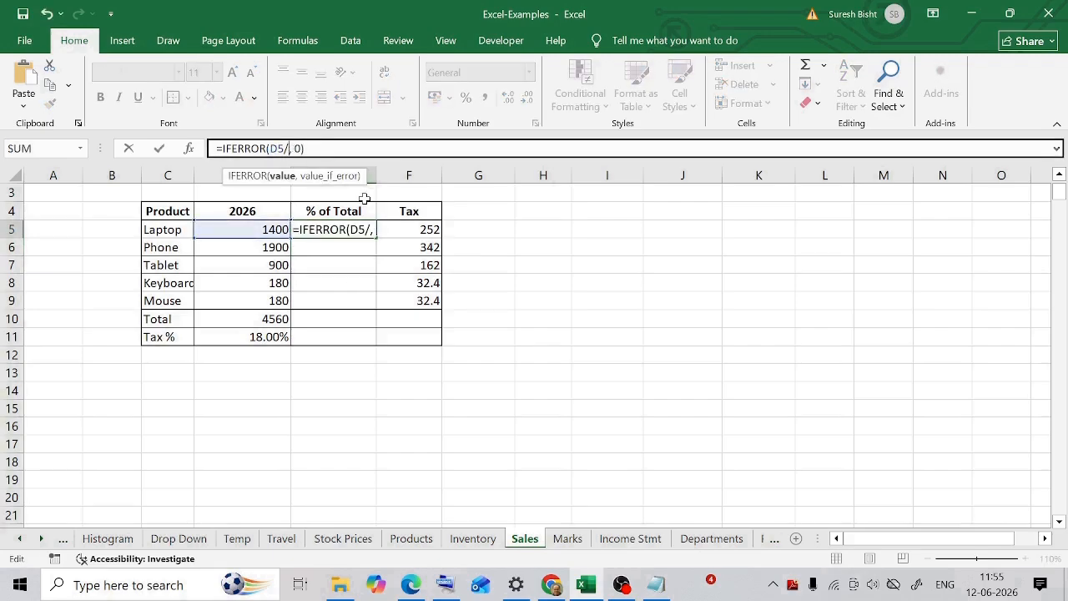
pyautogui.click(261, 317)
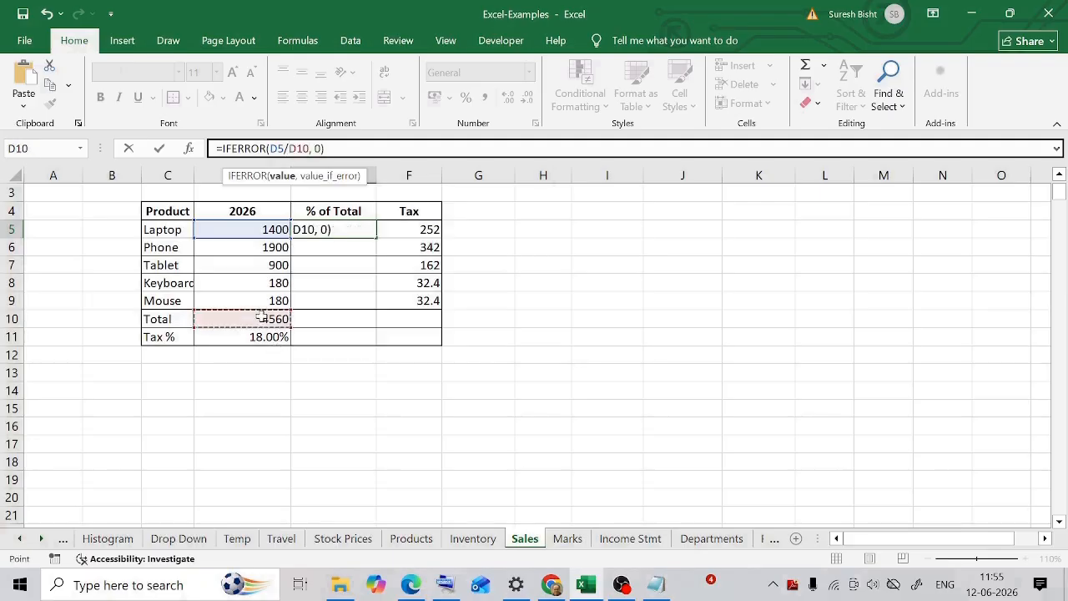
pyautogui.click(375, 152)
pyautogui.hotkey('ctrl', 'Return')
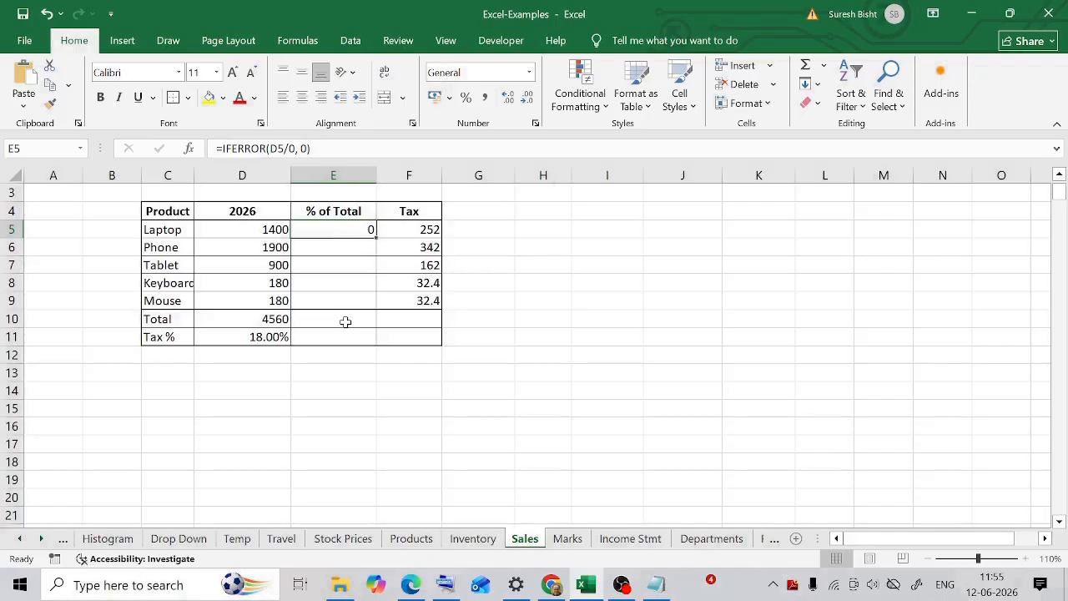
# - Enter =VLOOKUP("Phone",C4:D9,2,FALSE) in cell E10, and check the Phone row's product and 2026 cells
pyautogui.click(343, 321)
pyautogui.write('=VLOOKUP("Phone",C4:D9,2,FALSE)')
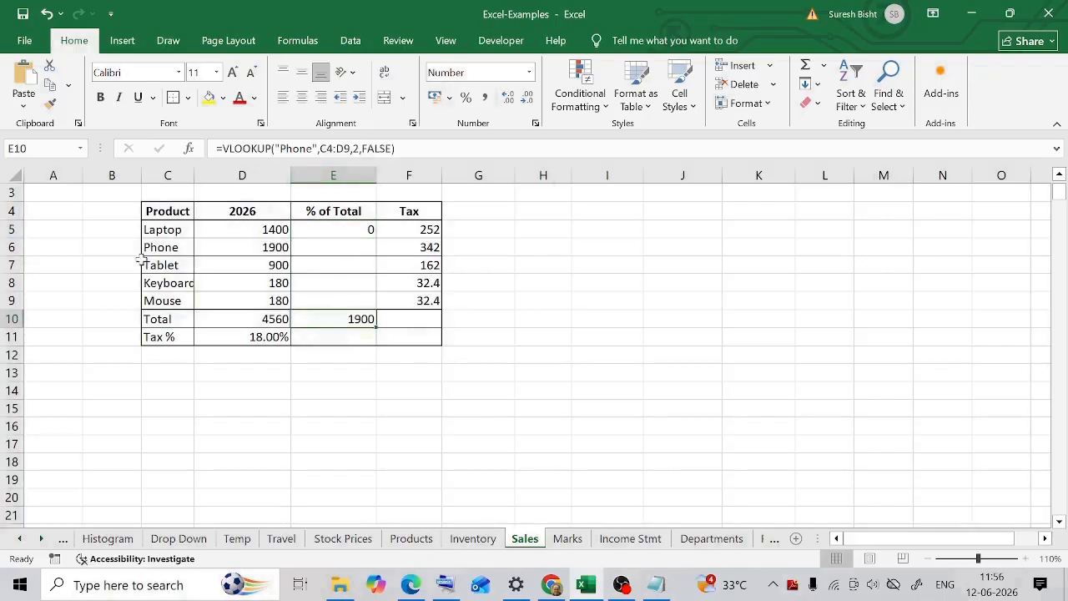
pyautogui.click(171, 250)
pyautogui.click(267, 246)
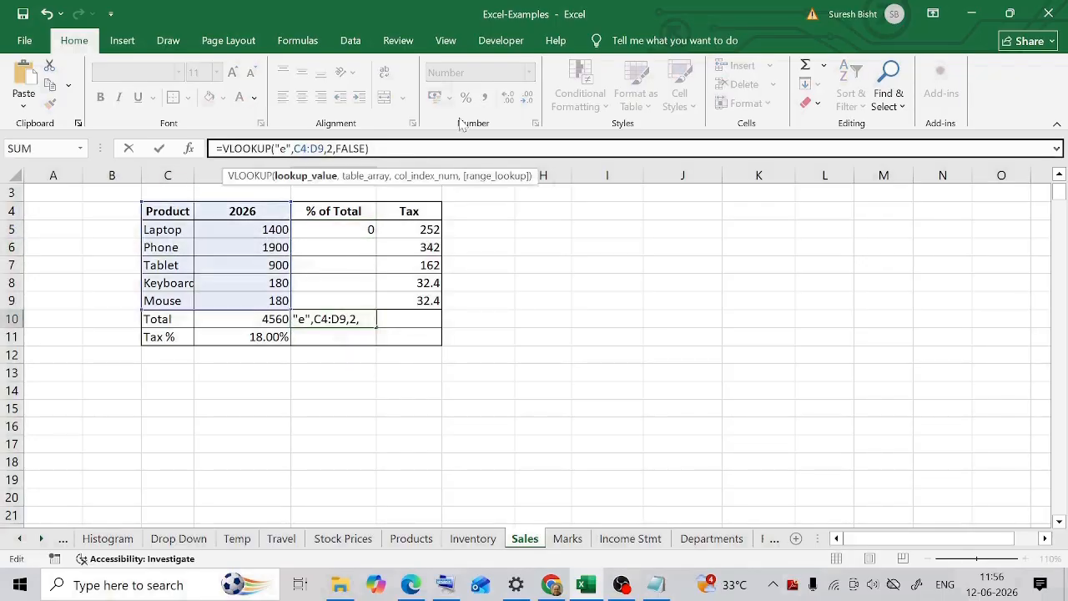
# - Change the lookup value in the E10 VLOOKUP formula to "Pen" and check the cell
pyautogui.press('BackSpace')
pyautogui.write('Pen",C4:D9,2,FALSE)')
pyautogui.press('Return')
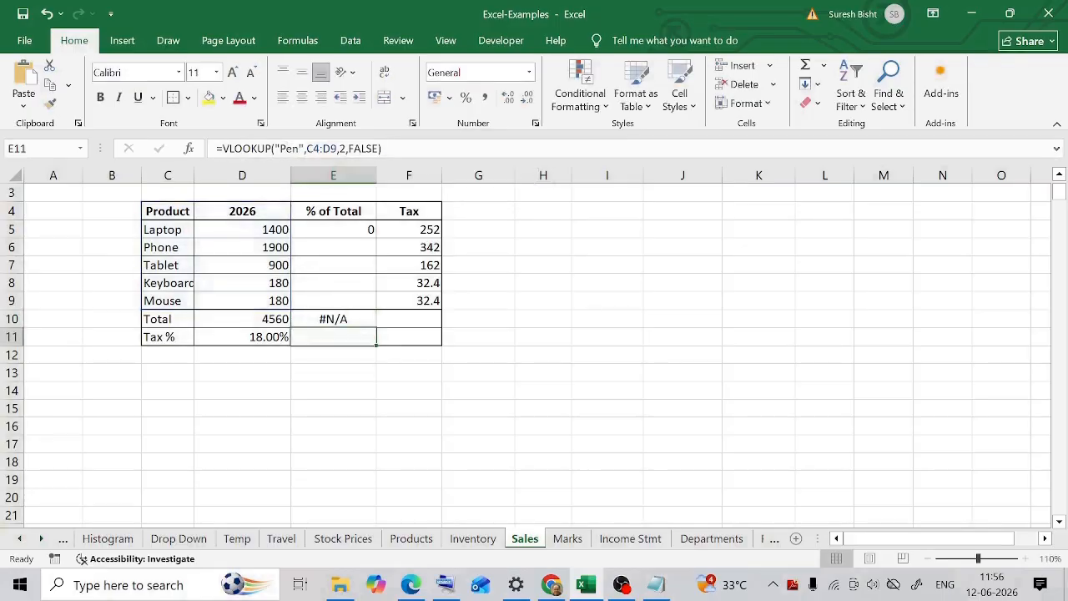
pyautogui.click(324, 306)
pyautogui.click(327, 322)
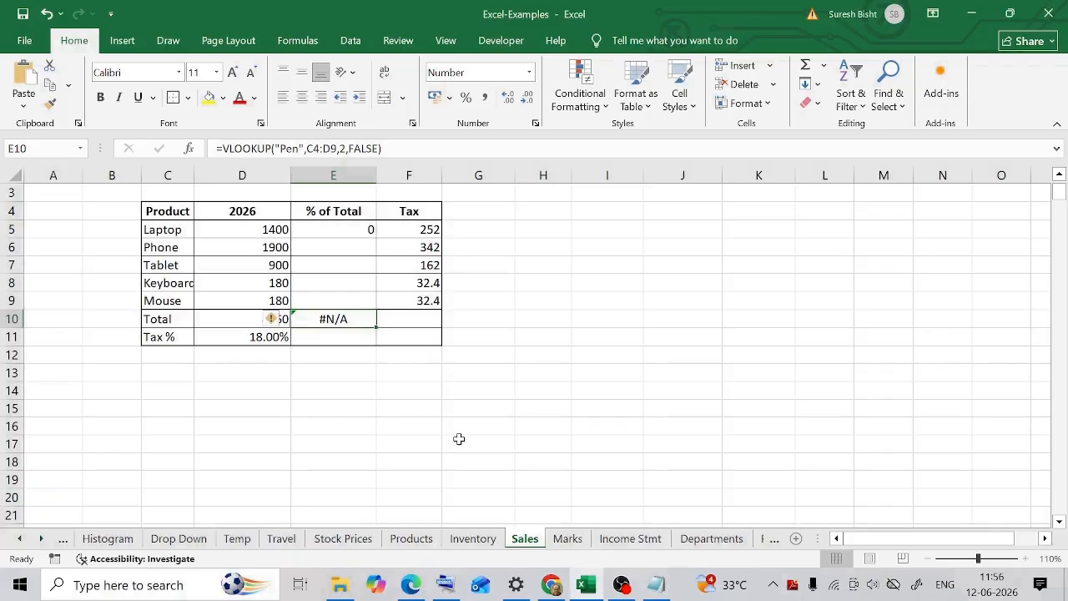
# - Wrap the VLOOKUP in E10 in IFERROR with "Not Found" as the fallback, giving =IFERROR(VLOOKUP("Pen",C4:D9,2,FALSE),"Not Found")
pyautogui.click(218, 148)
pyautogui.write('IFERROR(')
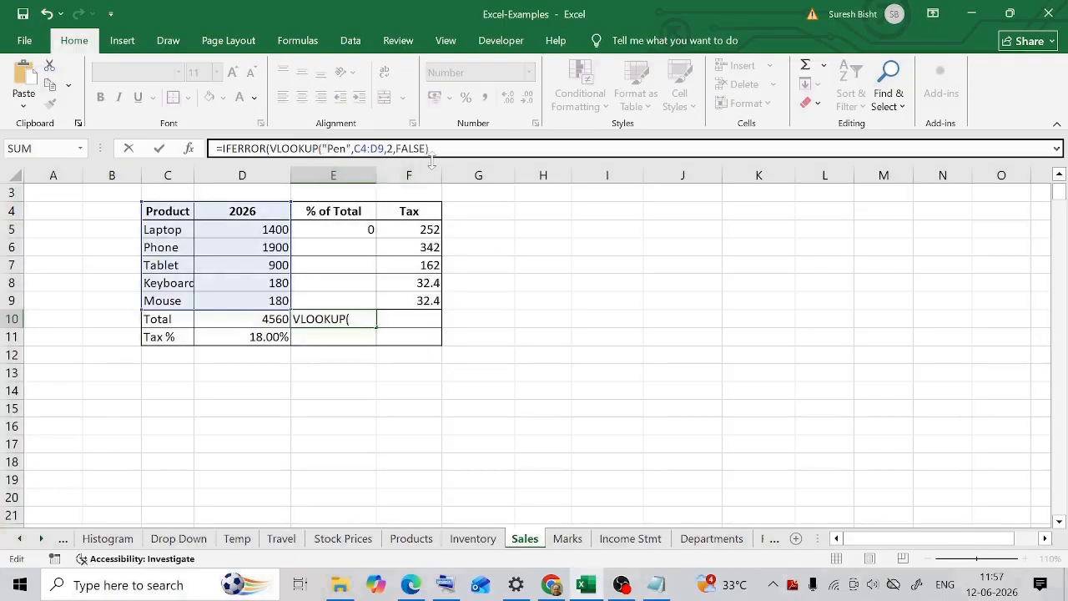
pyautogui.click(431, 150)
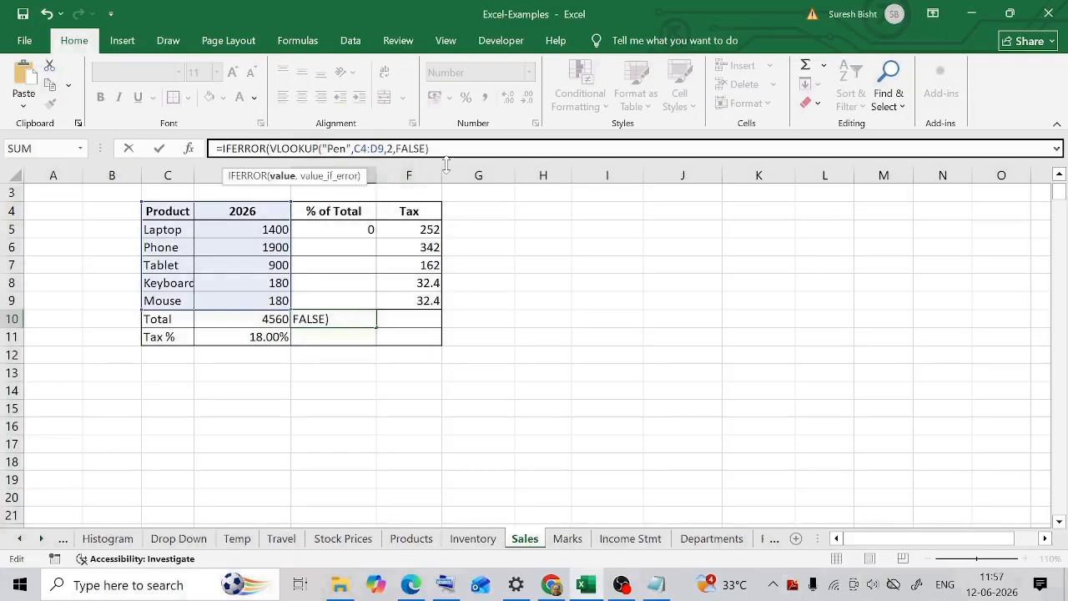
pyautogui.write(',')
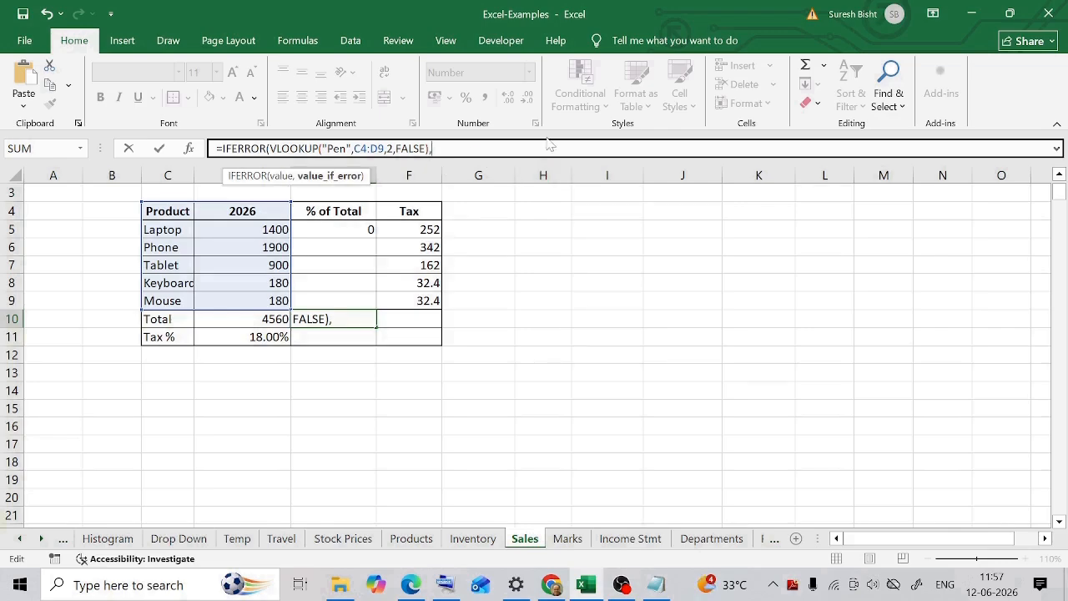
pyautogui.write('"Not Found")')
pyautogui.press('Return')
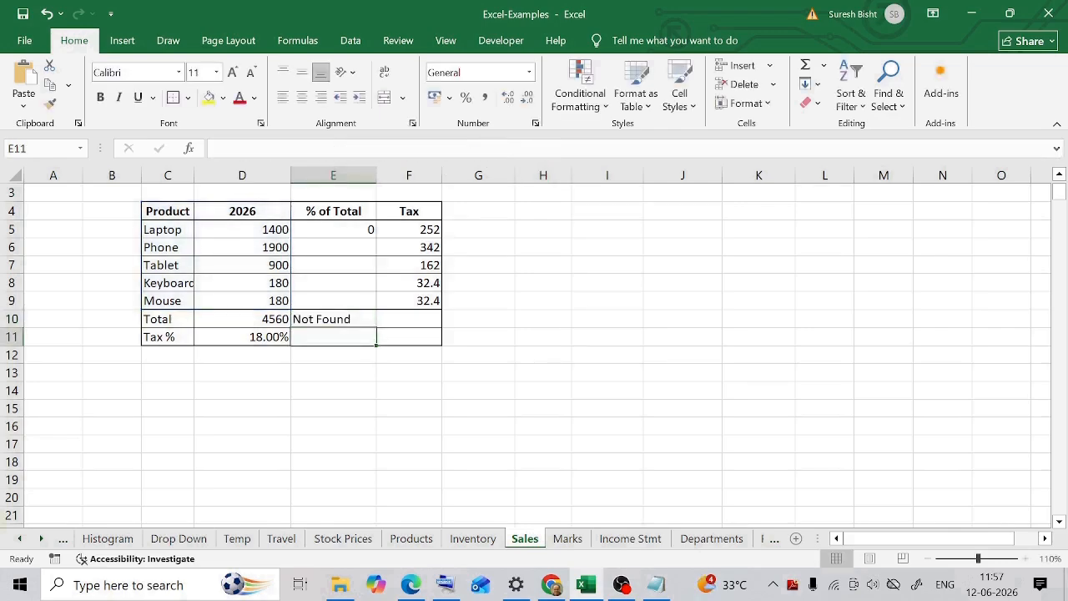
# - Change the lookup value in E10's IFERROR formula to "Phone" and check the Laptop and Phone cells in the 2026 column
pyautogui.click(364, 319)
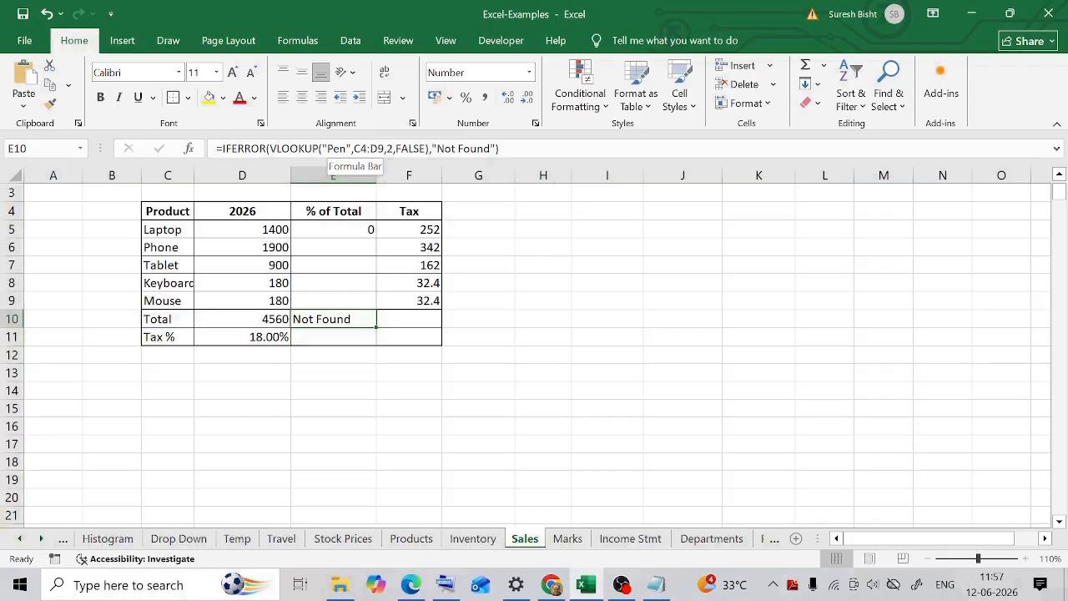
pyautogui.click(345, 148)
pyautogui.press('BackSpace')
pyautogui.press('BackSpace')
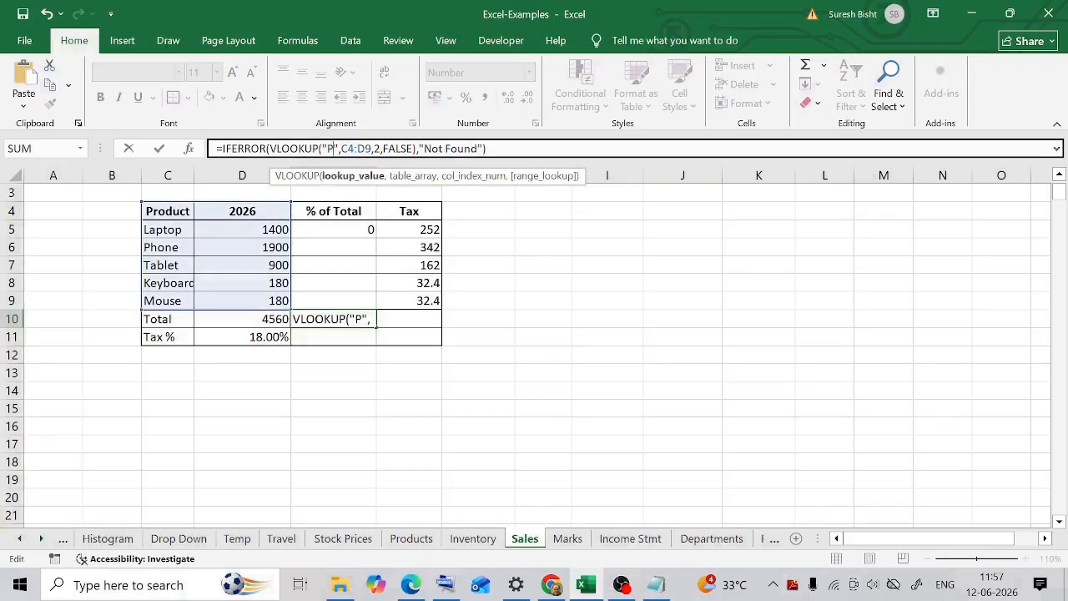
pyautogui.write('hone')
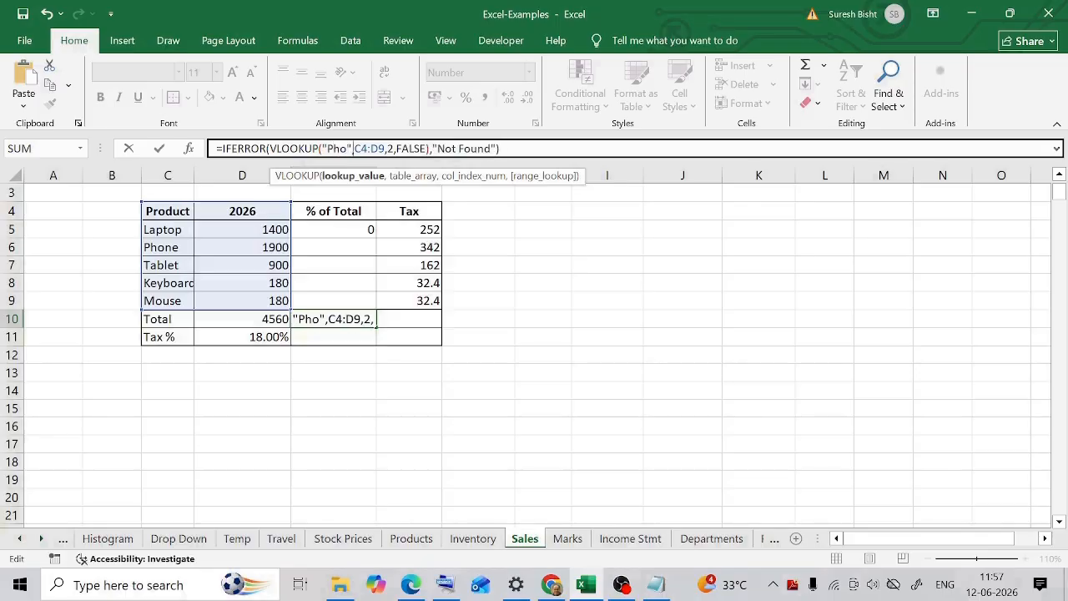
pyautogui.hotkey('ctrl', 'Return')
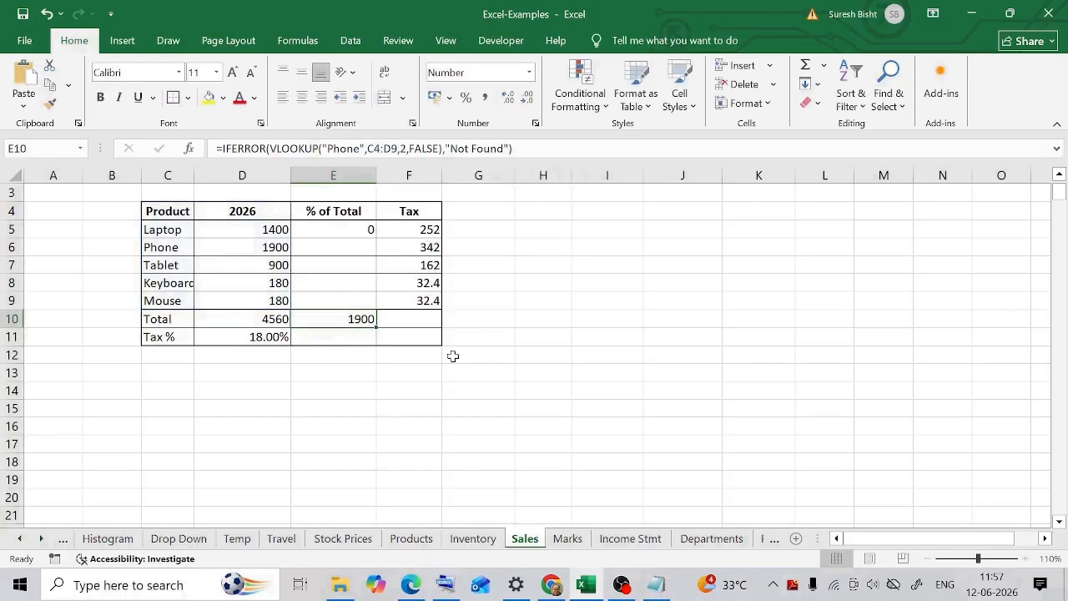
pyautogui.click(271, 232)
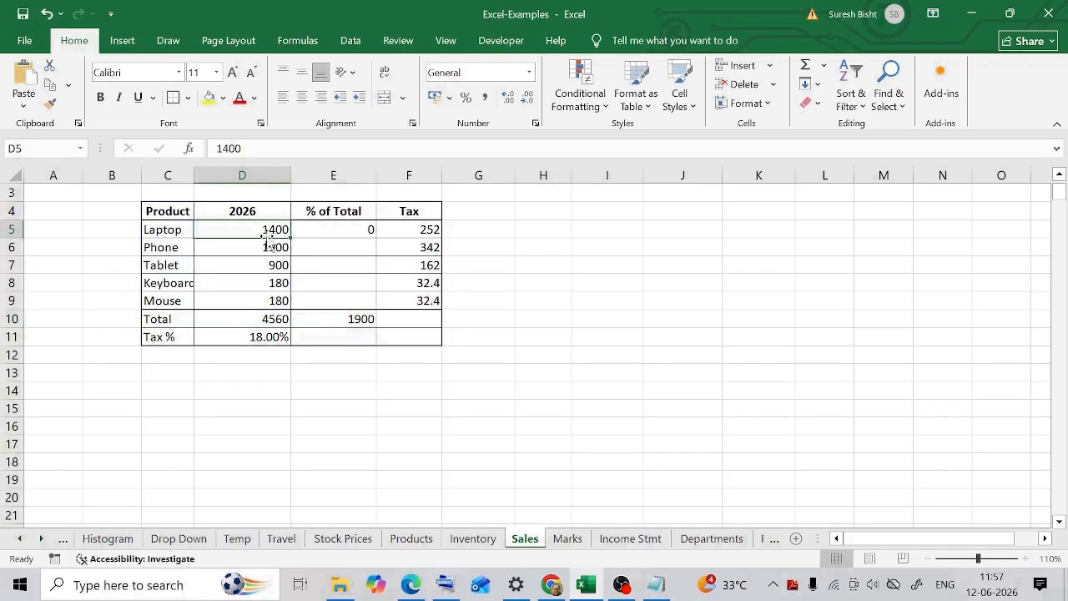
pyautogui.click(267, 247)
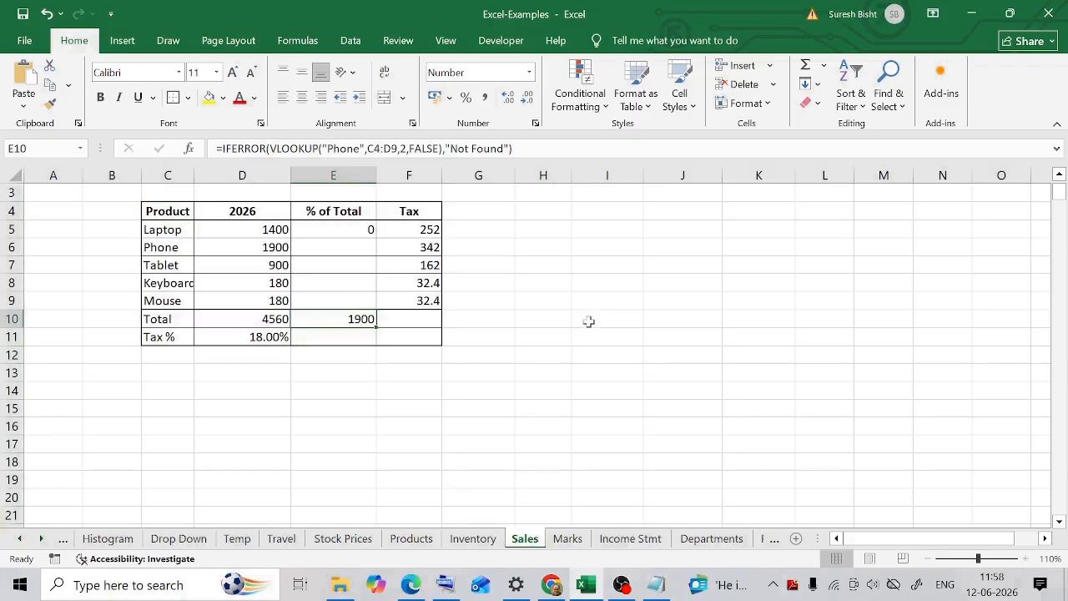
pyautogui.click(172, 212)
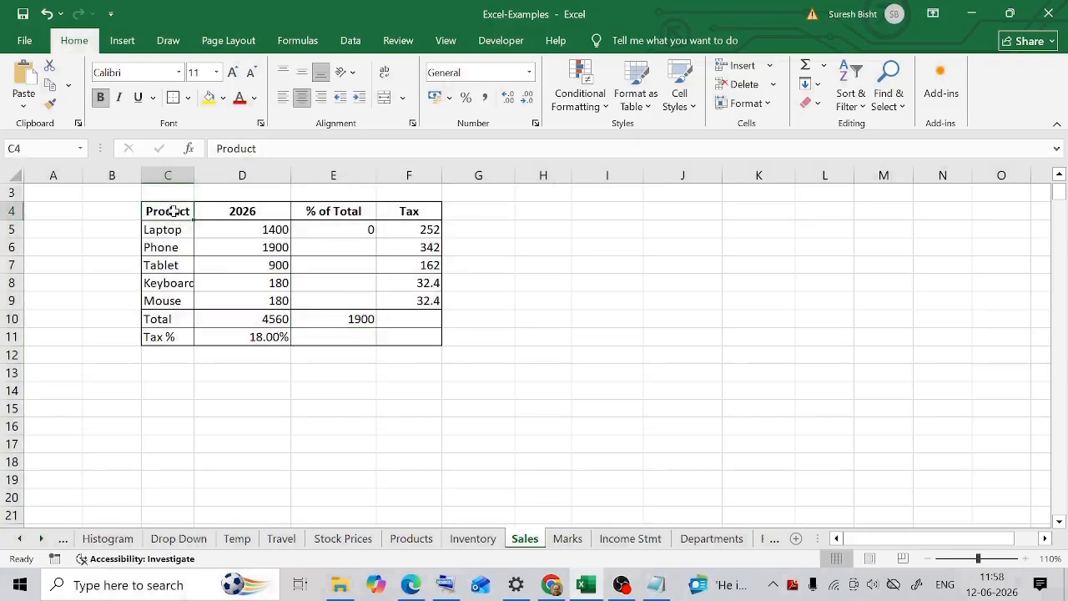